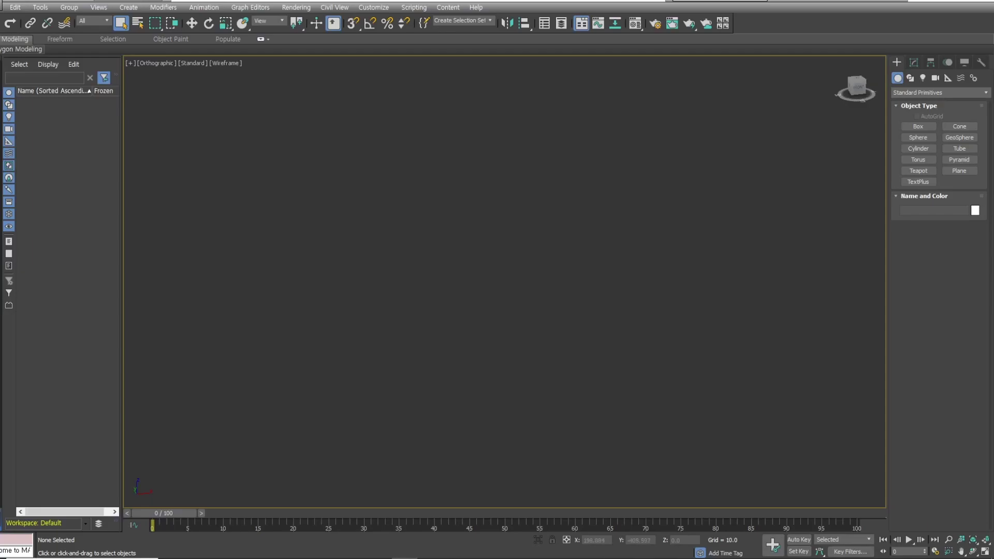
Step: Show the grid and draw a box primitive, Box001, in the viewport
key(g)
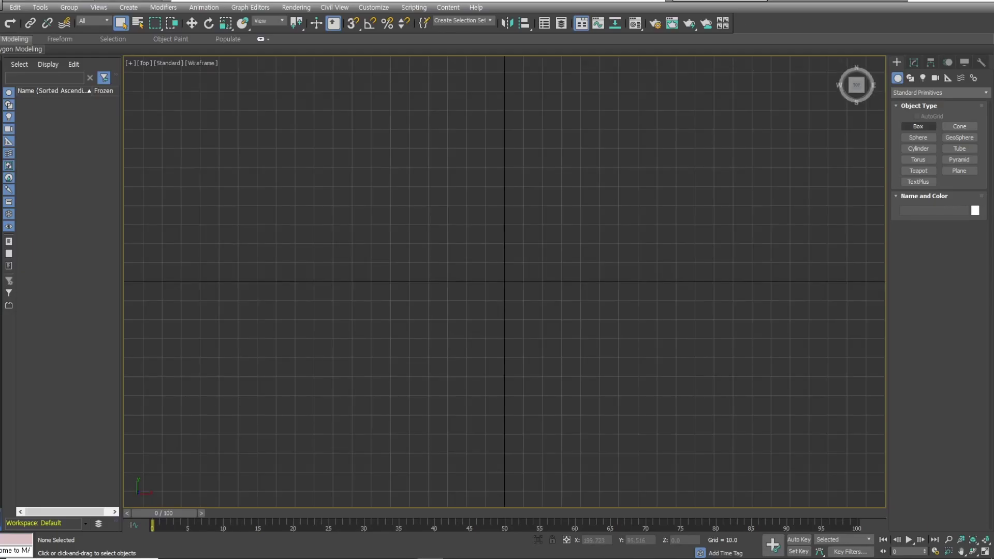
click(918, 127)
drag(408, 186, 638, 397)
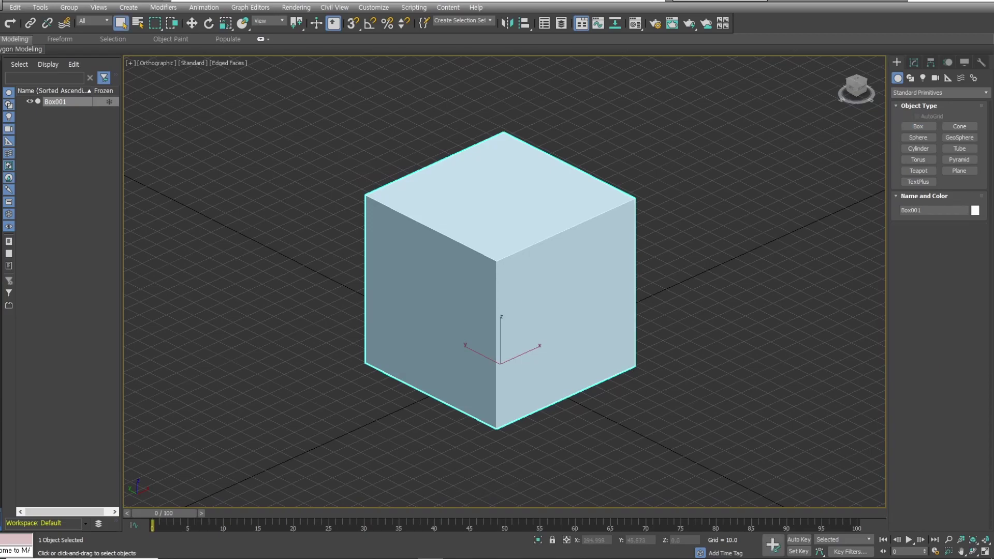
Step: Add an Unwrap UVW modifier to Box001 and open its UV editor
click(913, 62)
click(940, 94)
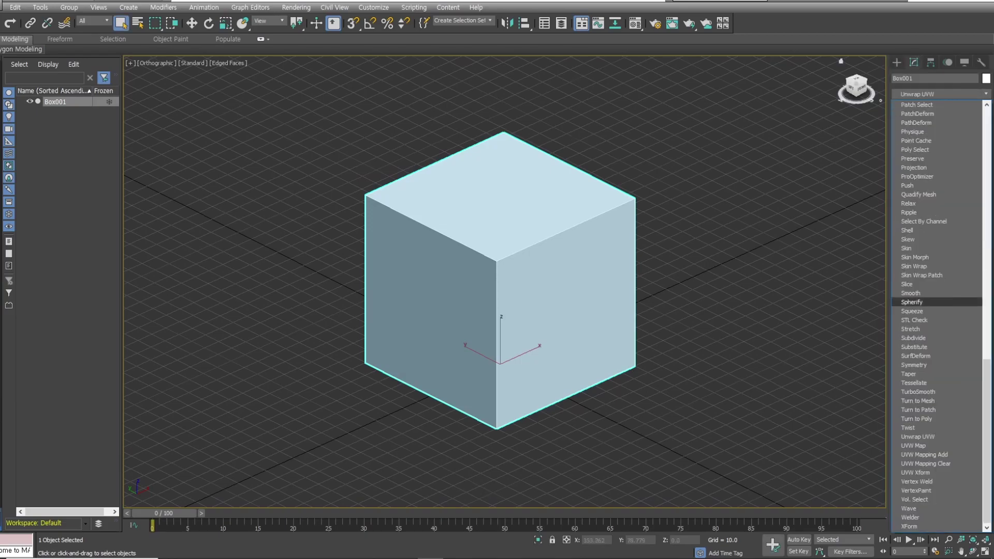
click(937, 436)
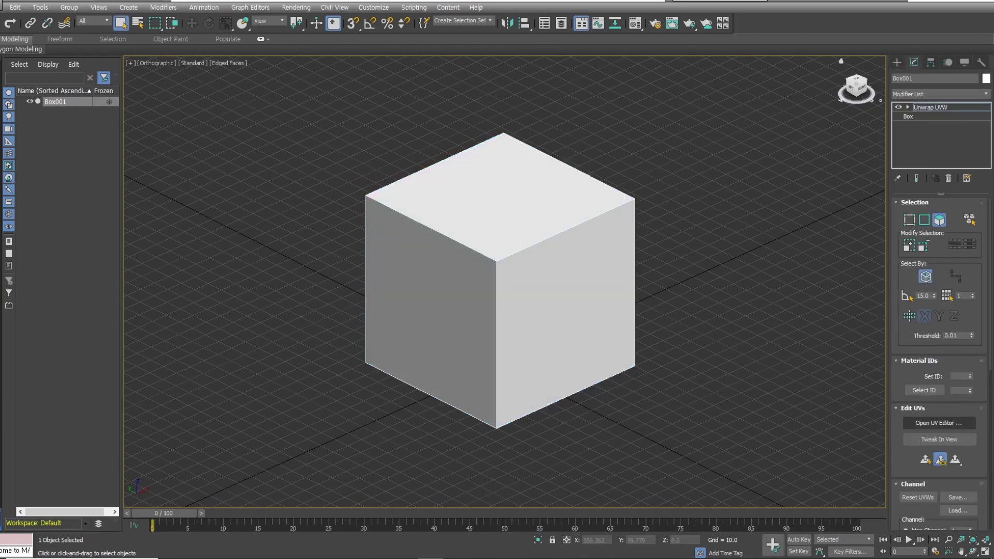
click(938, 423)
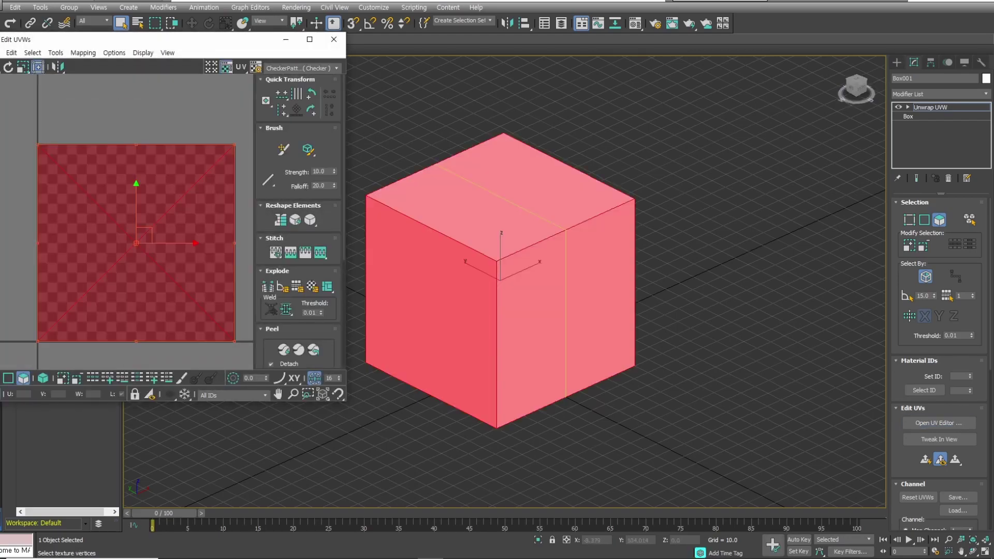
Step: Peel all of the box's faces into separate islands and pack them with padding
click(284, 286)
click(207, 244)
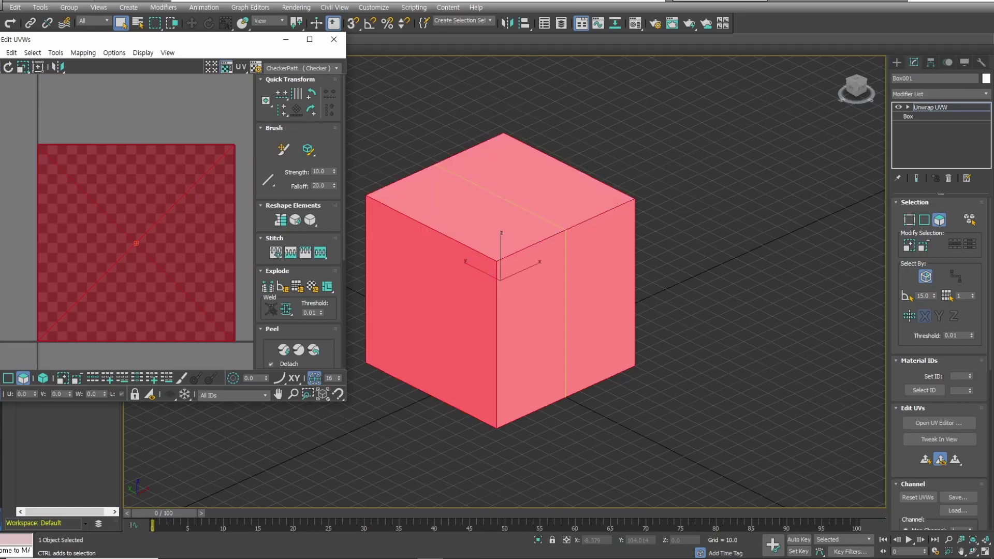
scroll(298, 223, down, 5)
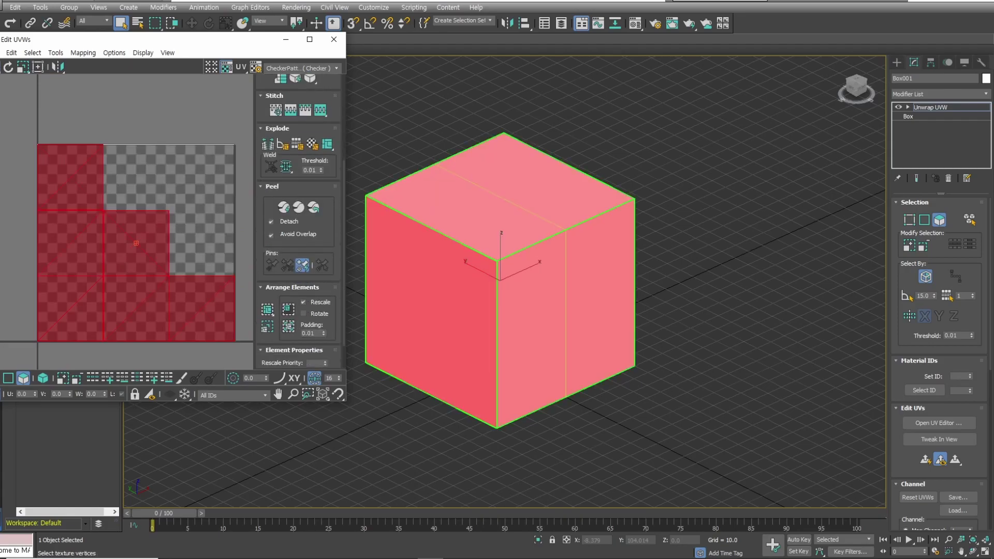
click(267, 309)
key(ctrl+d)
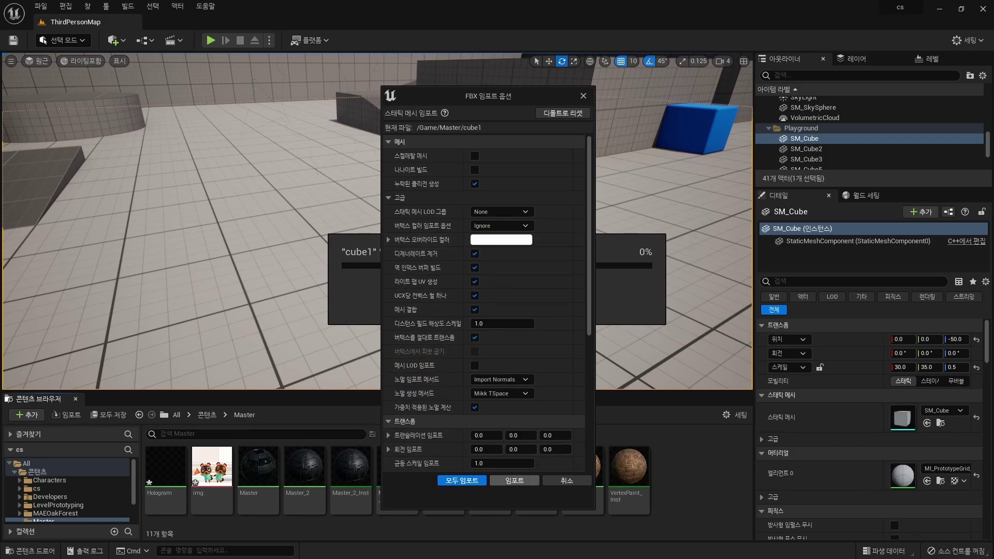
Step: Import cube1 into the Master folder and open it in the Static Mesh Editor
click(514, 480)
click(744, 122)
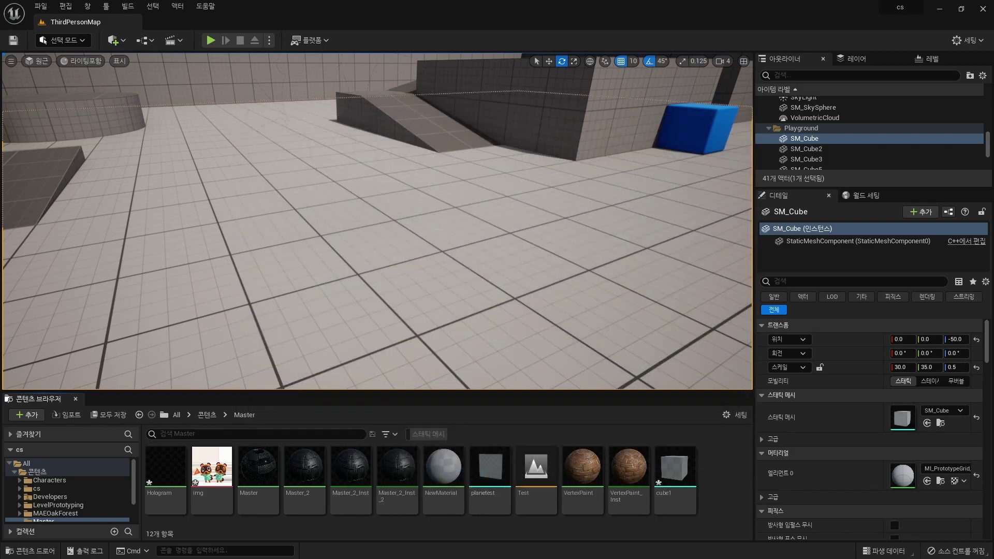
double_click(674, 466)
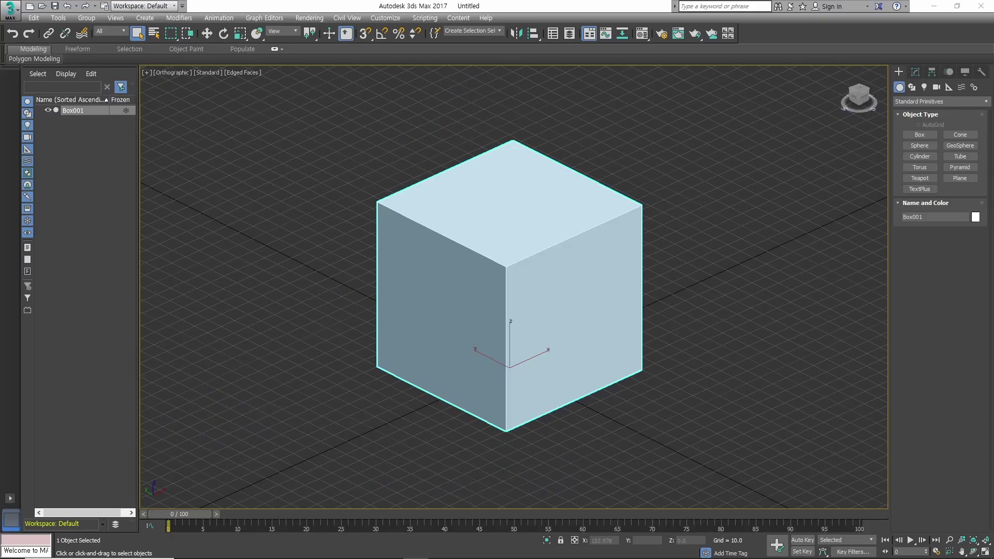
Step: Move Box001's UV face islands into a cross-shaped layout and close the UV editor
middle_drag(518, 290, 502, 291)
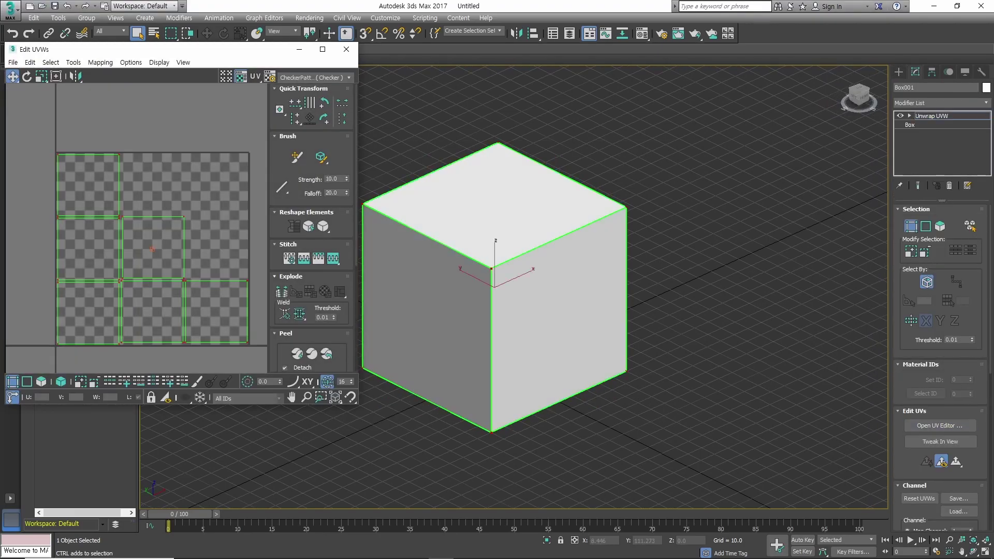
key(3)
key(ctrl+a)
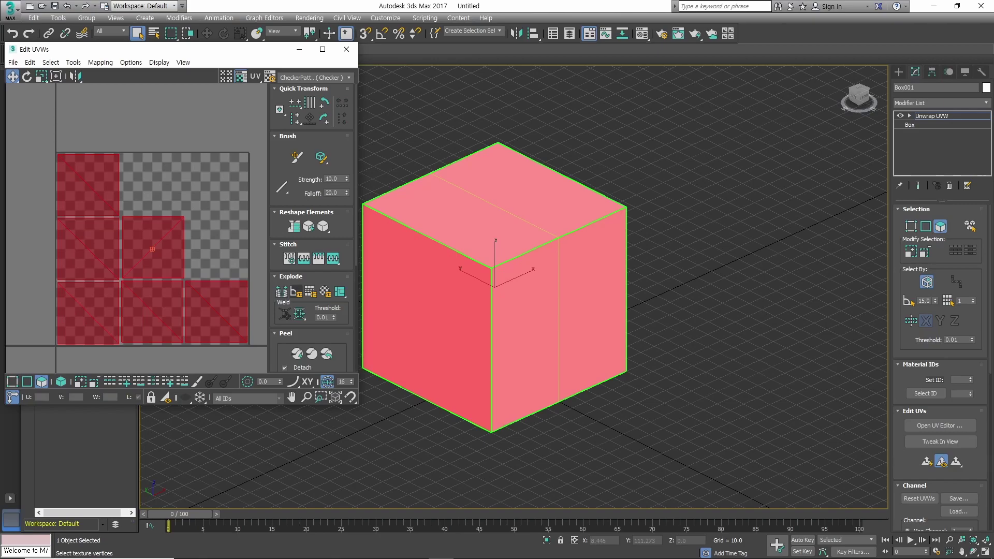
click(217, 197)
click(152, 248)
drag(153, 249, 157, 217)
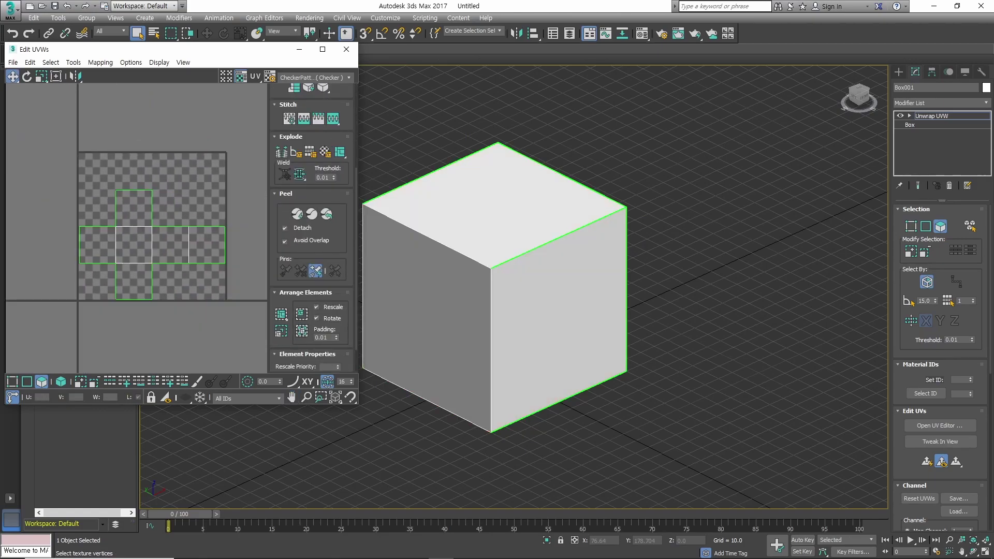
click(346, 49)
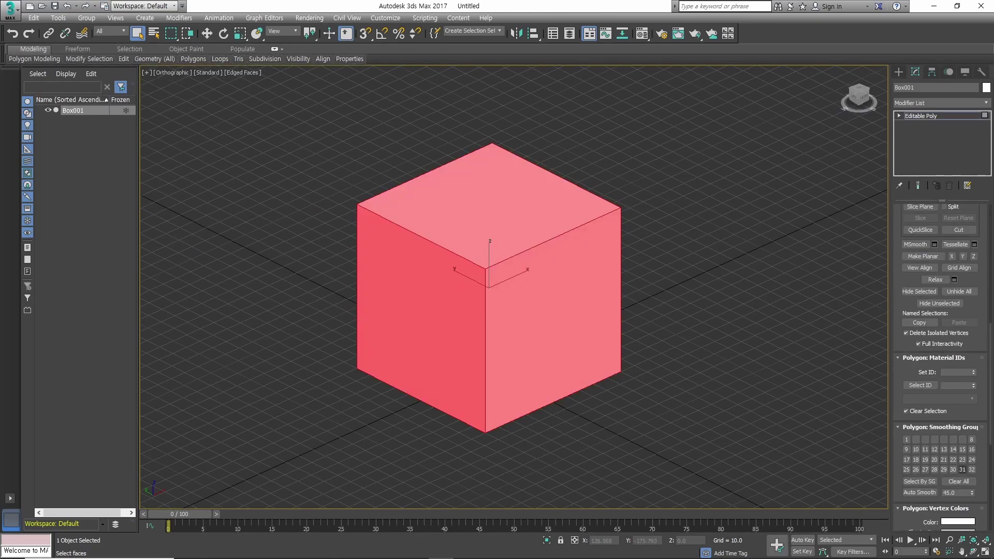
Step: Put all faces in smoothing group 1, select Box001, and export it over cube2.FBX
click(906, 439)
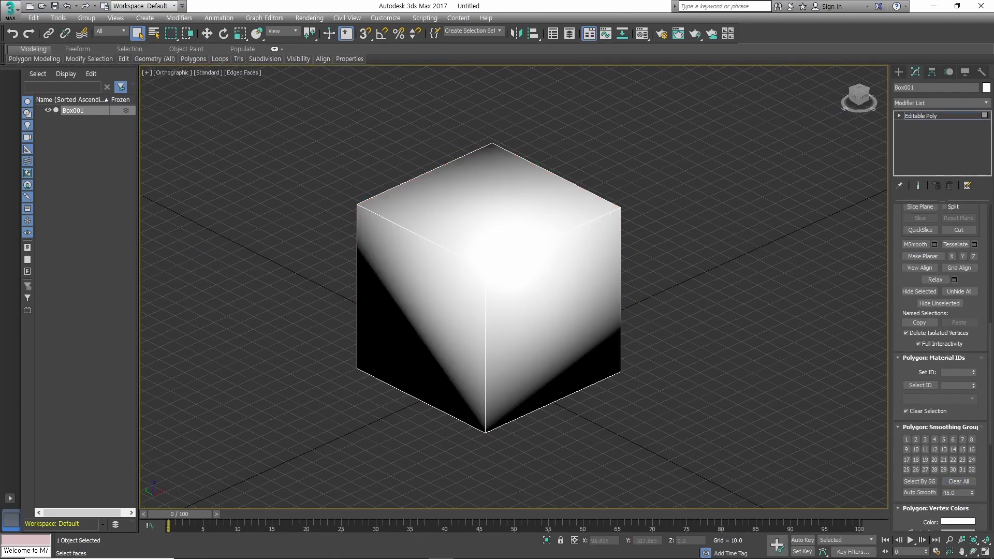
key(F4)
key(4)
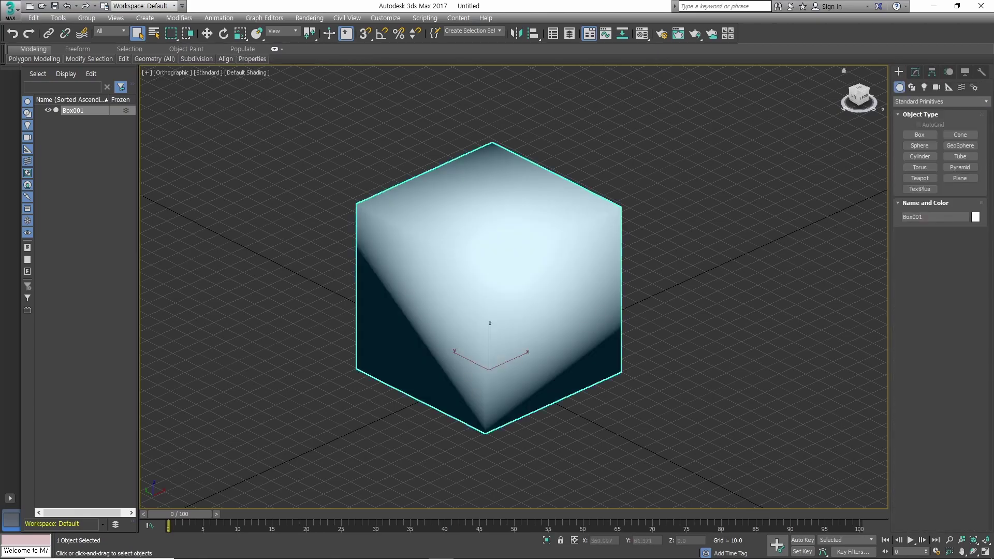
key(ctrl+d)
key(ctrl+a)
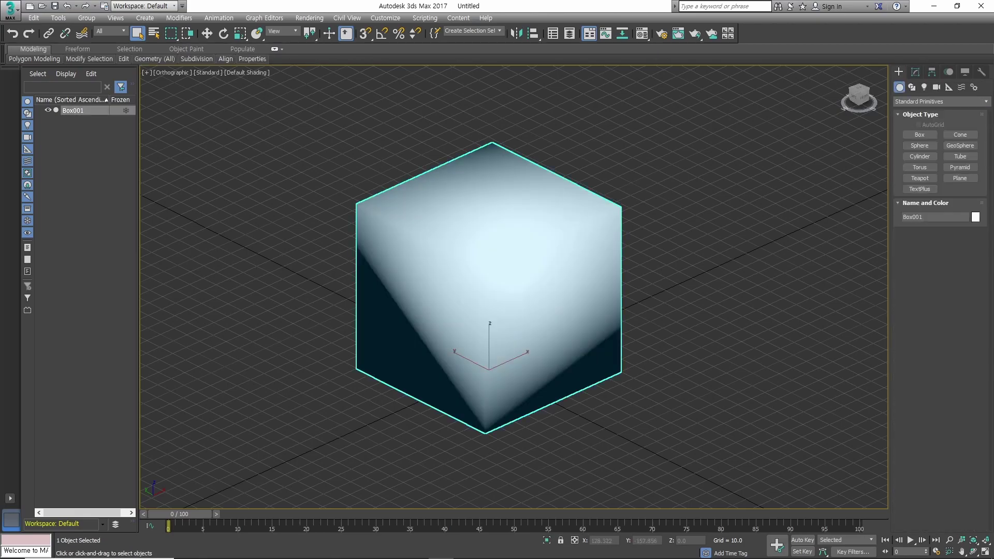
key(Return)
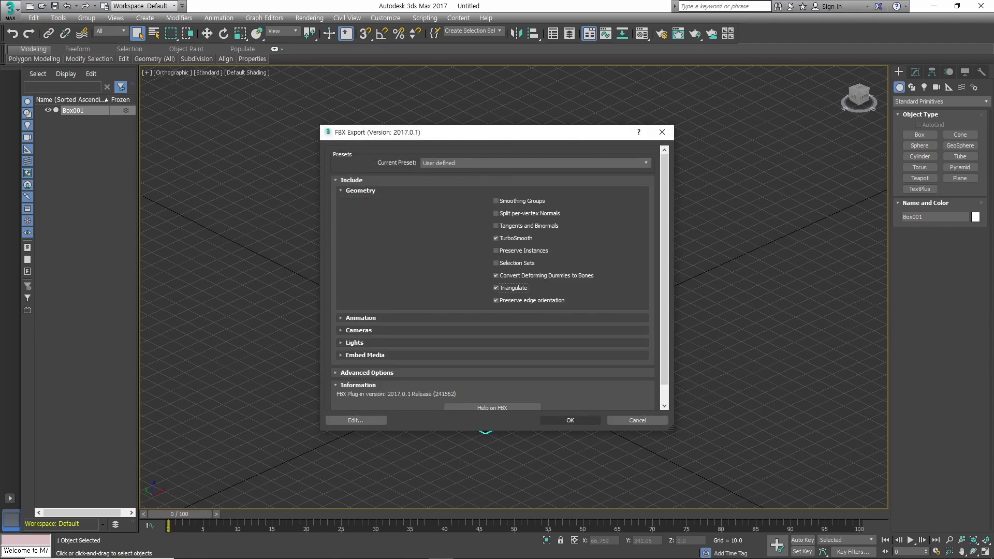
Step: Import cube2 into Unreal with Mikk TSpace normal generation and open it in the mesh editor
key(Return)
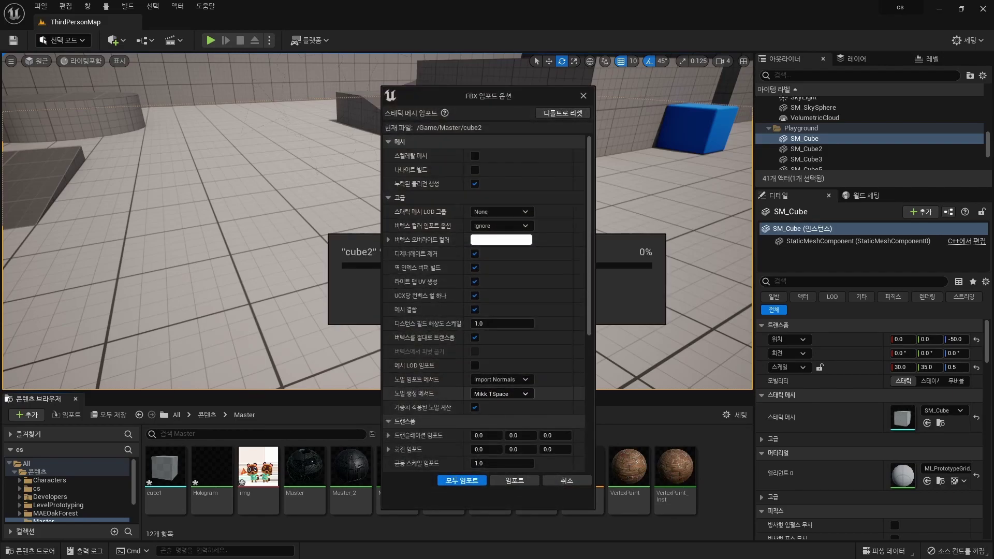
click(501, 394)
click(501, 413)
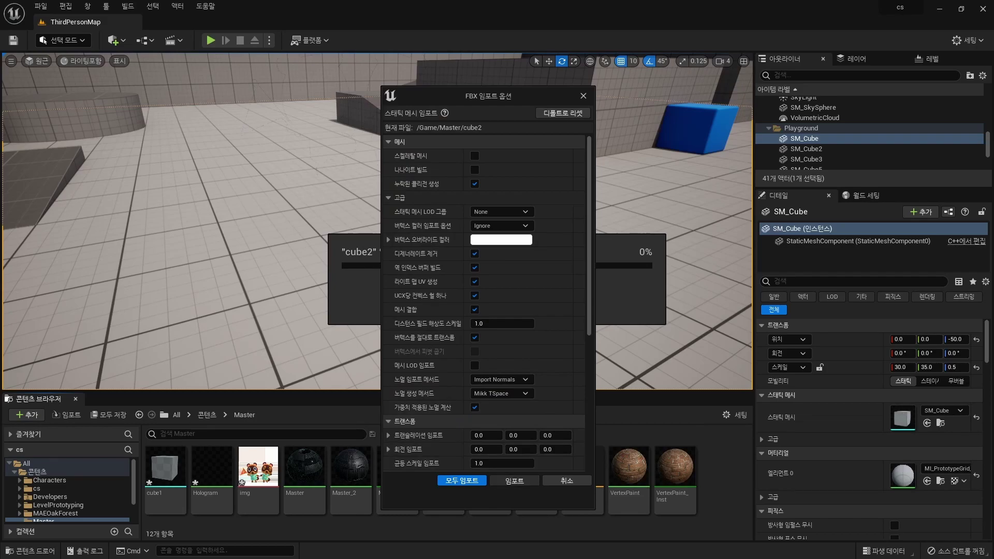
click(462, 480)
click(744, 123)
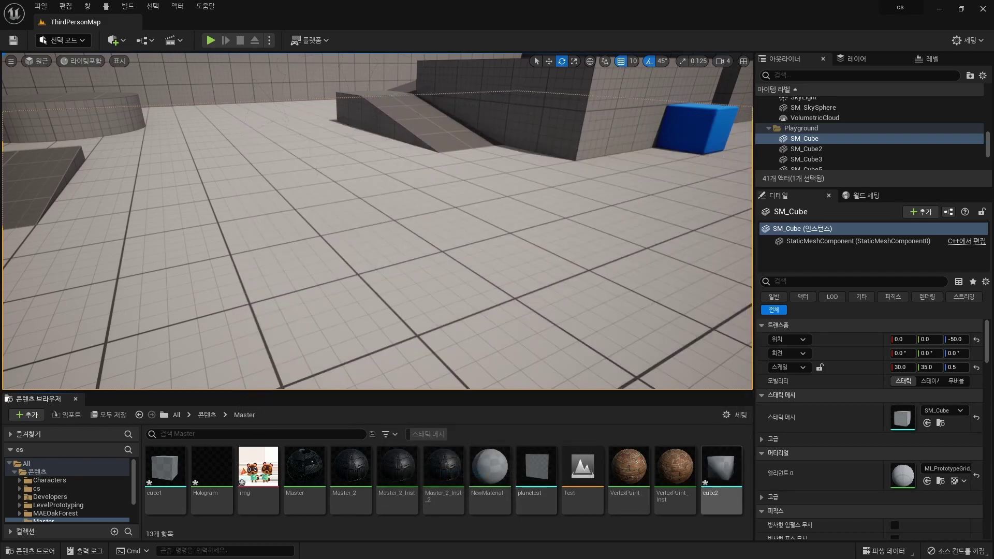
double_click(720, 468)
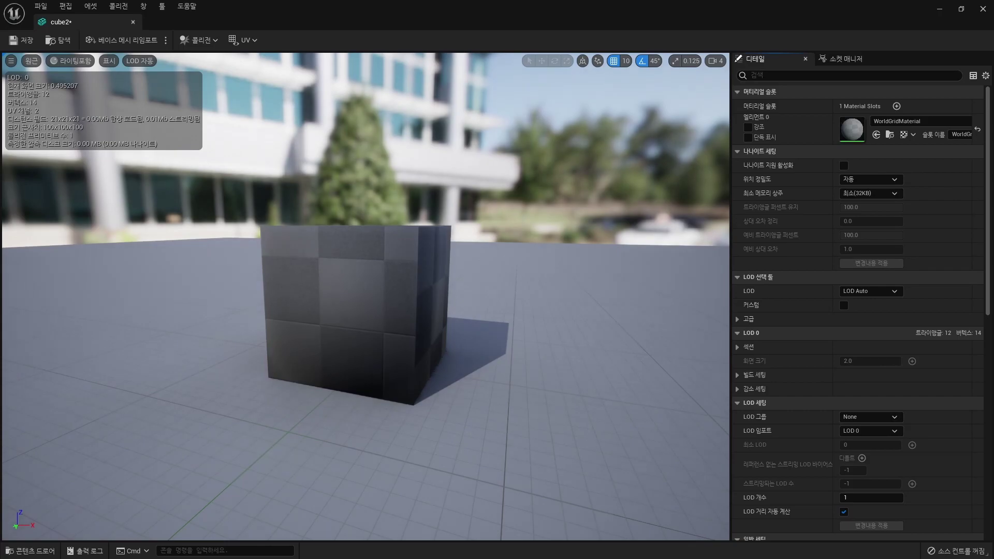
Step: Orbit around cube2 with its UV layout overlay shown in the Static Mesh Editor
drag(362, 311, 393, 217)
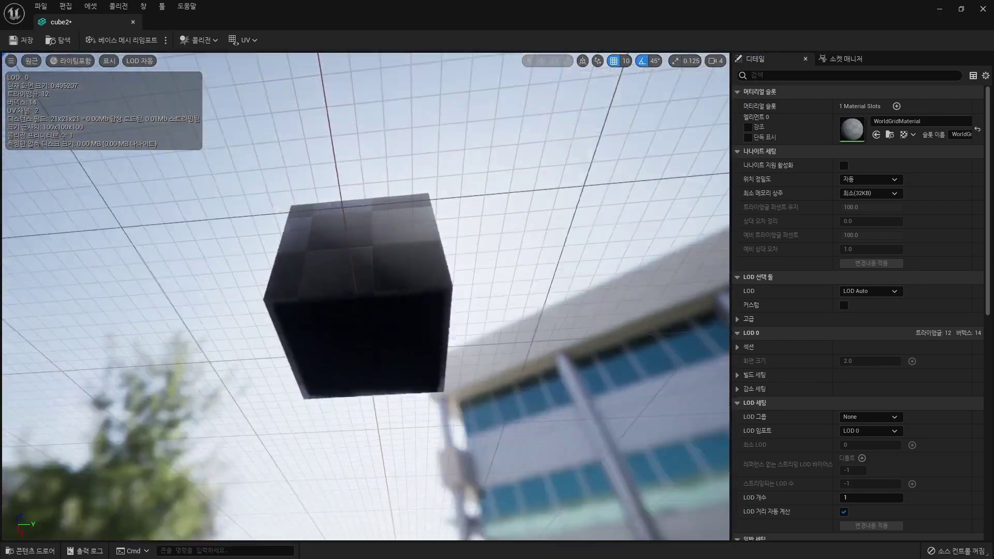
drag(362, 310, 394, 258)
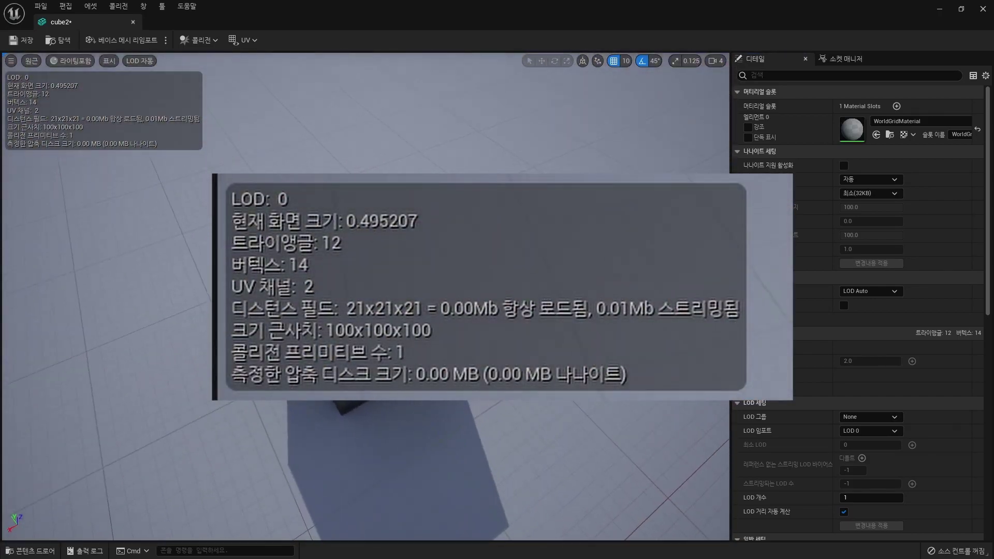
drag(362, 310, 362, 362)
click(245, 40)
click(259, 83)
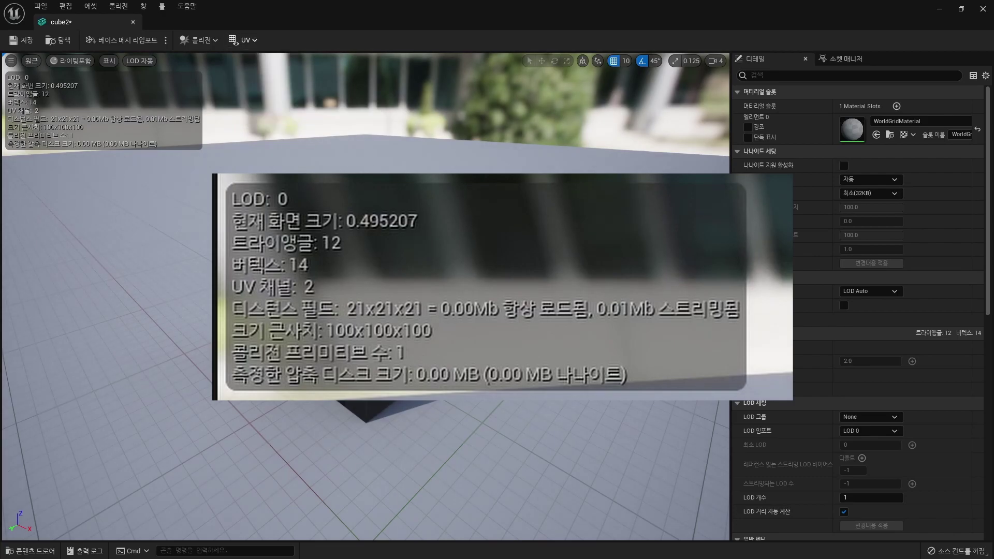
drag(518, 466, 543, 439)
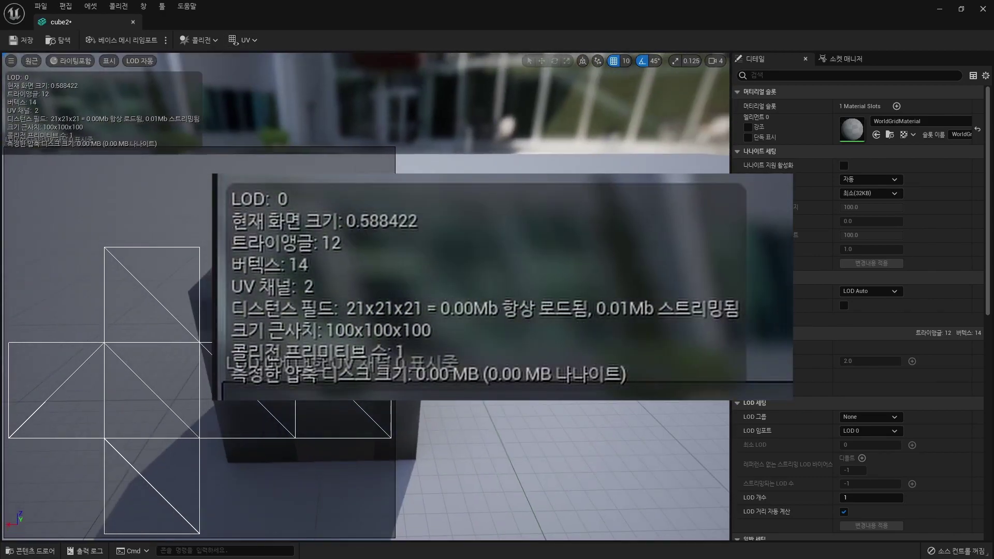
drag(362, 310, 363, 352)
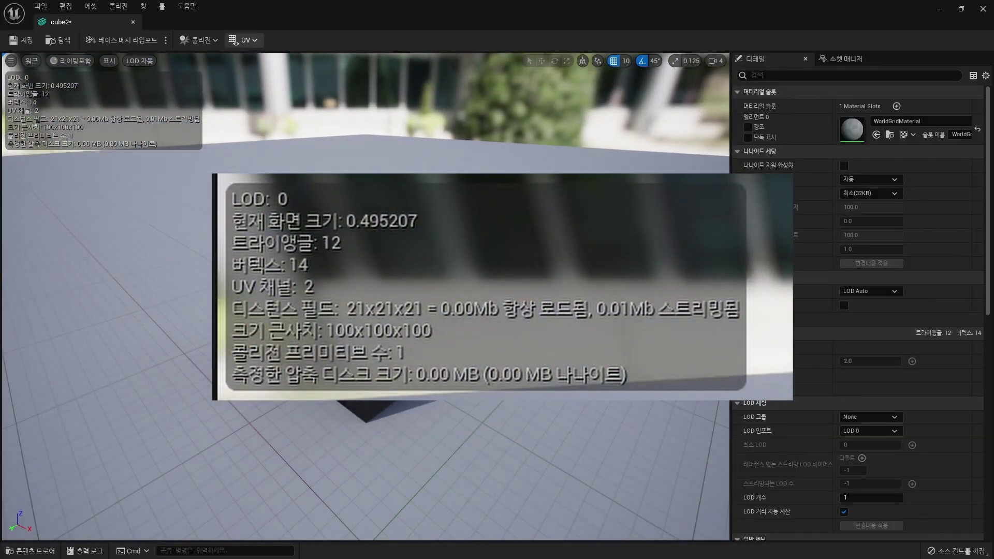
click(246, 40)
click(253, 74)
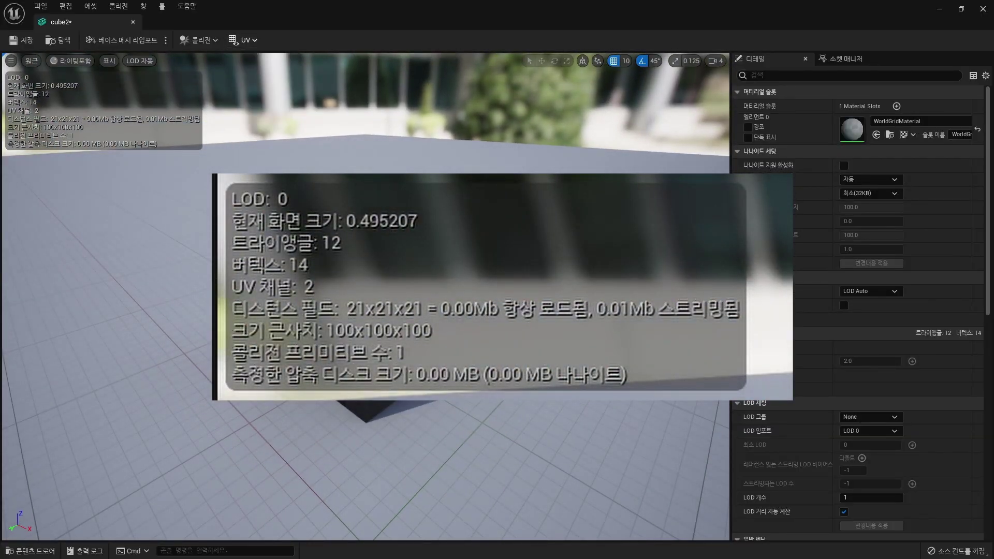
drag(362, 311, 362, 331)
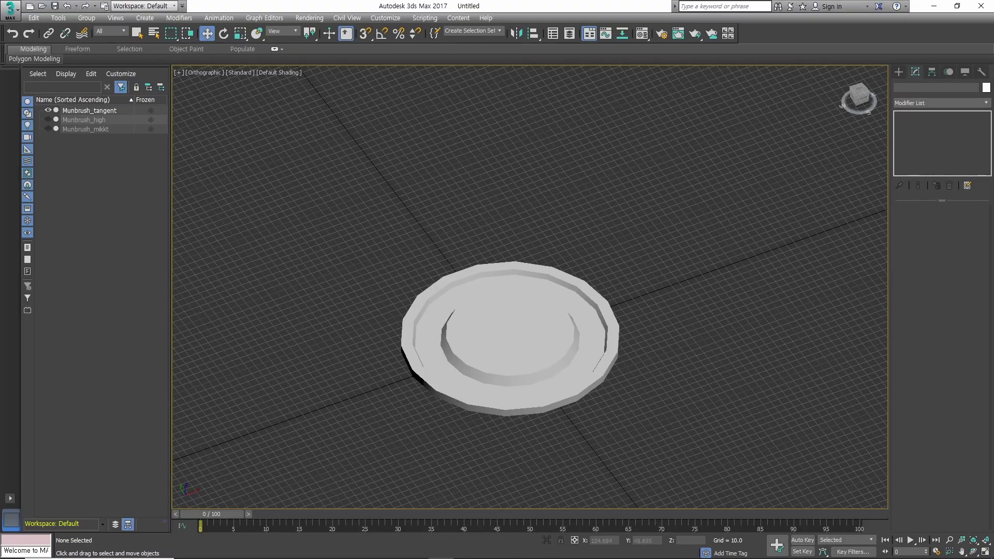
Step: Flatten Munbrush_tangent's faces into UV islands and hide the map seams
click(509, 336)
click(939, 425)
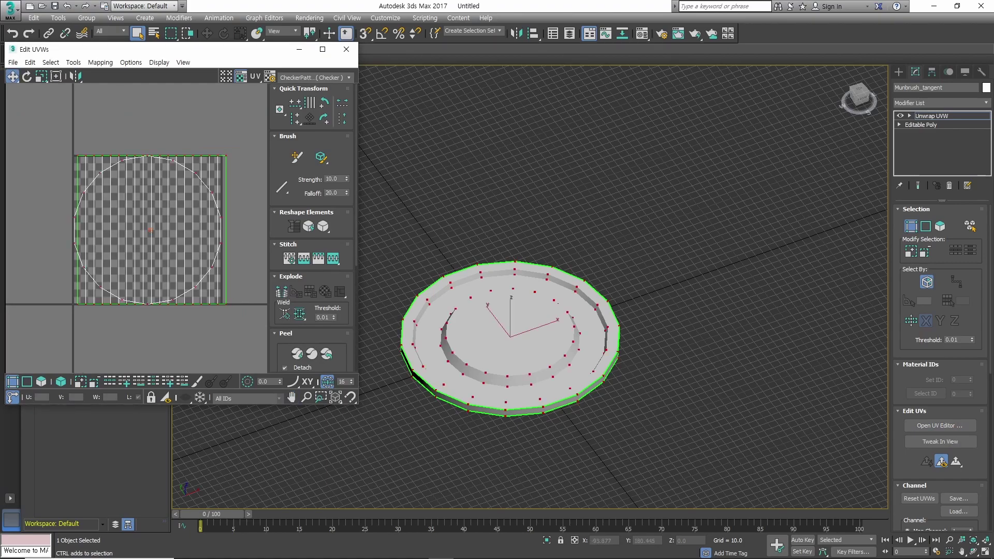
click(296, 291)
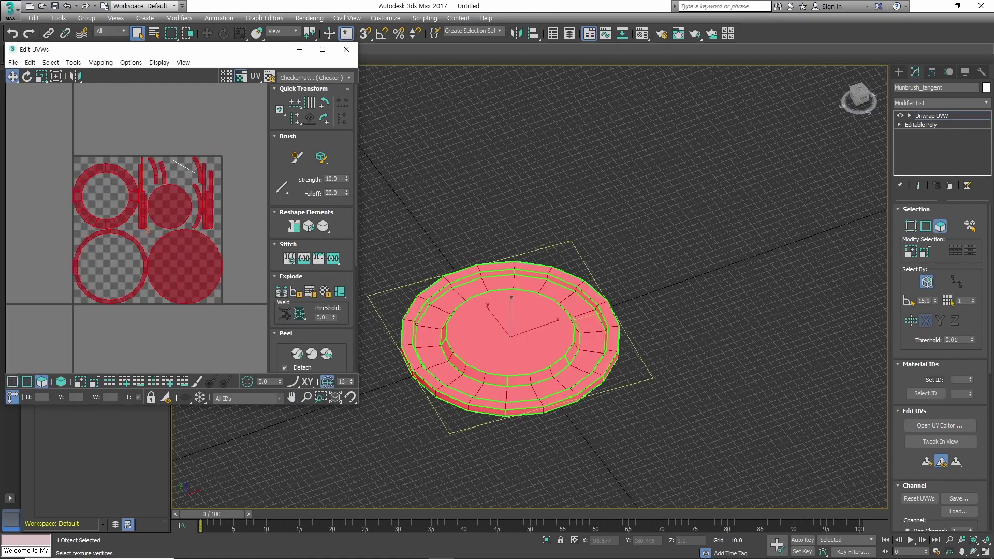
key(ctrl+d)
scroll(883, 411, down, 5)
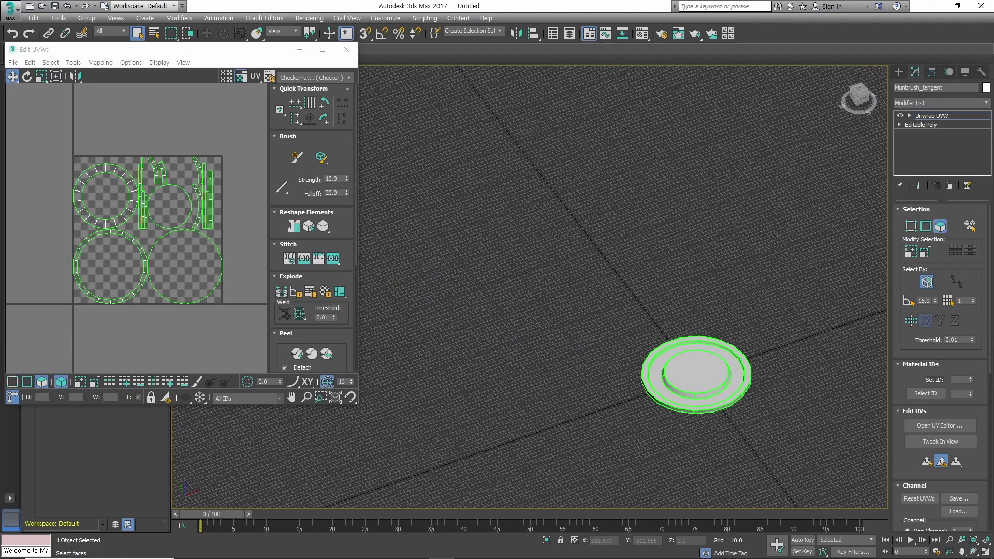
scroll(939, 362, down, 3)
scroll(940, 362, down, 3)
scroll(939, 362, down, 3)
scroll(939, 362, down, 2)
click(907, 463)
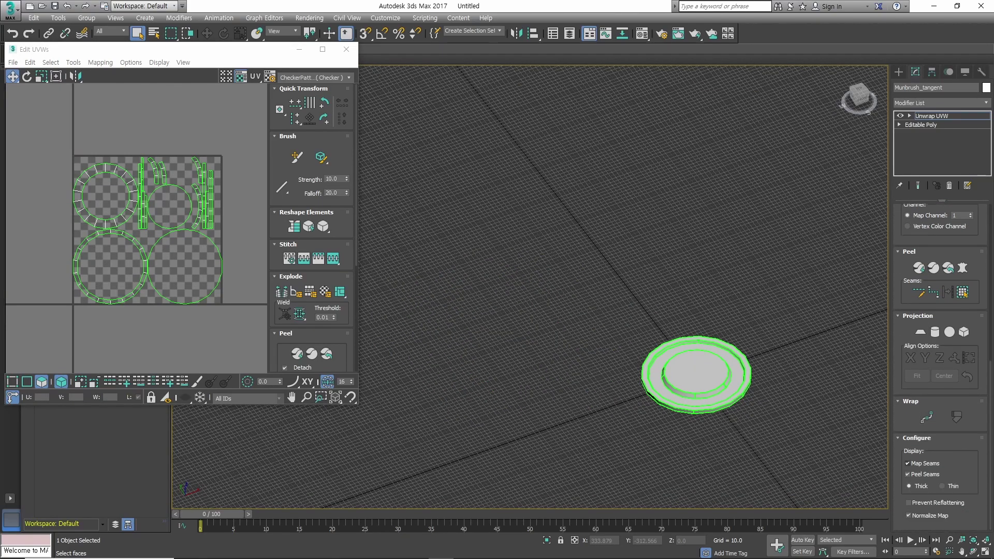
Step: Pelt-map the outer rim and the other face rings into UV strips
key(z)
click(595, 358)
click(621, 207)
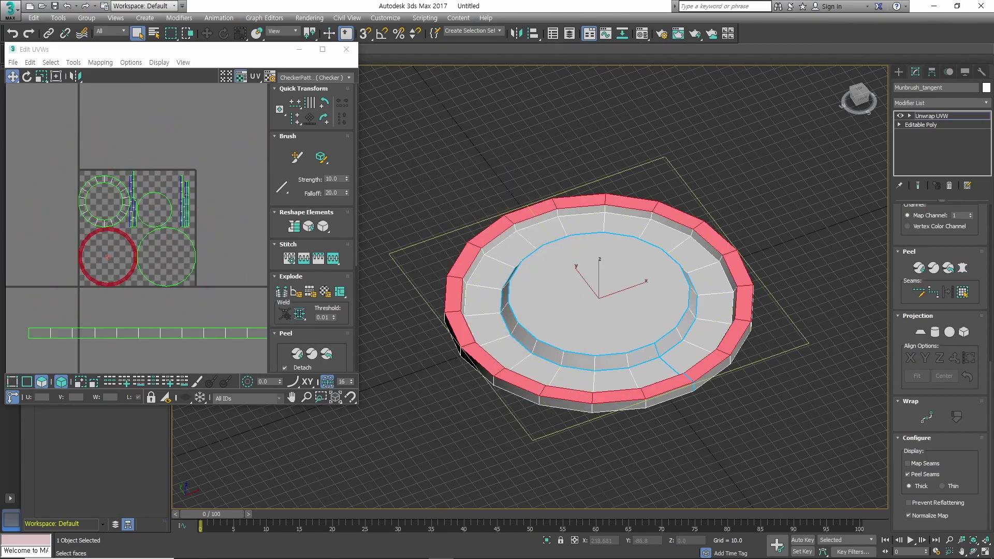
click(919, 267)
click(473, 272)
click(962, 267)
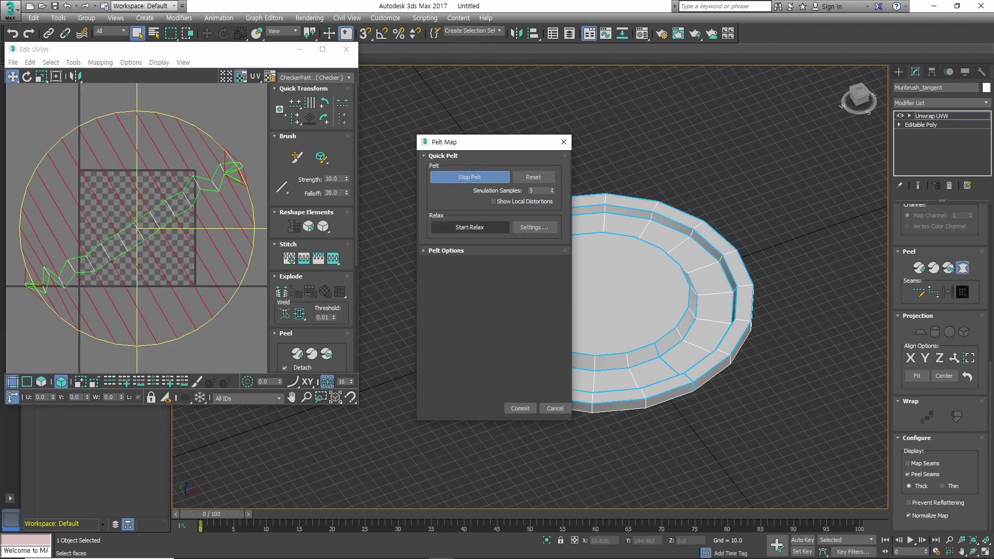
click(520, 408)
click(599, 344)
click(962, 268)
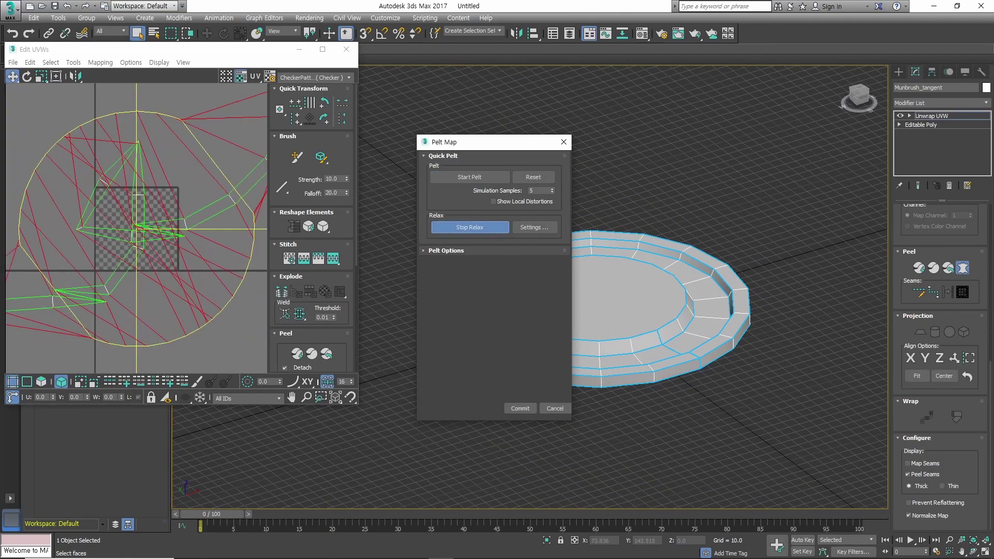
click(520, 409)
Step: Pack all UV islands without rescaling, review the inner cap, and close the UV editor
click(595, 298)
click(281, 283)
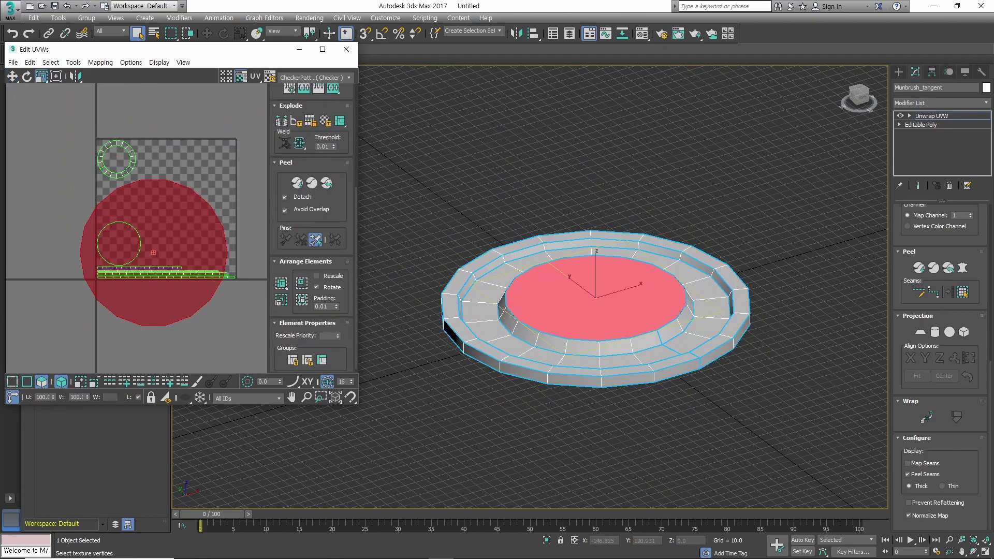
key(ctrl+a)
click(317, 275)
key(ctrl+a)
click(280, 283)
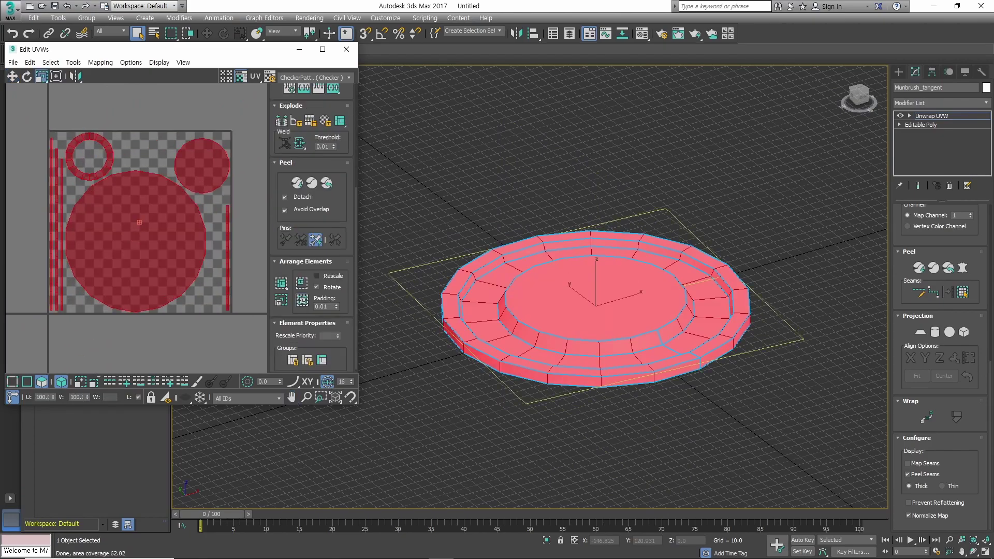
click(248, 233)
click(136, 241)
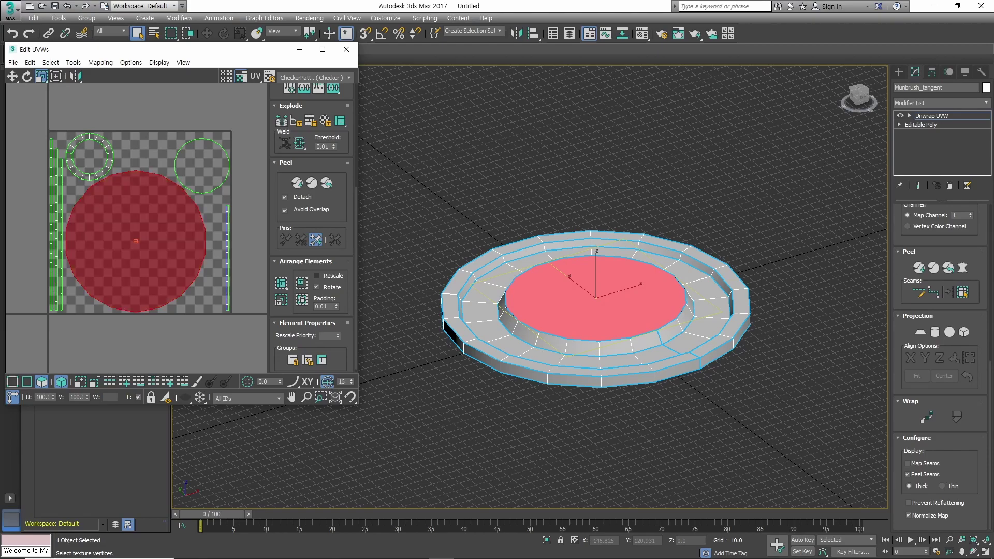
key(ctrl+d)
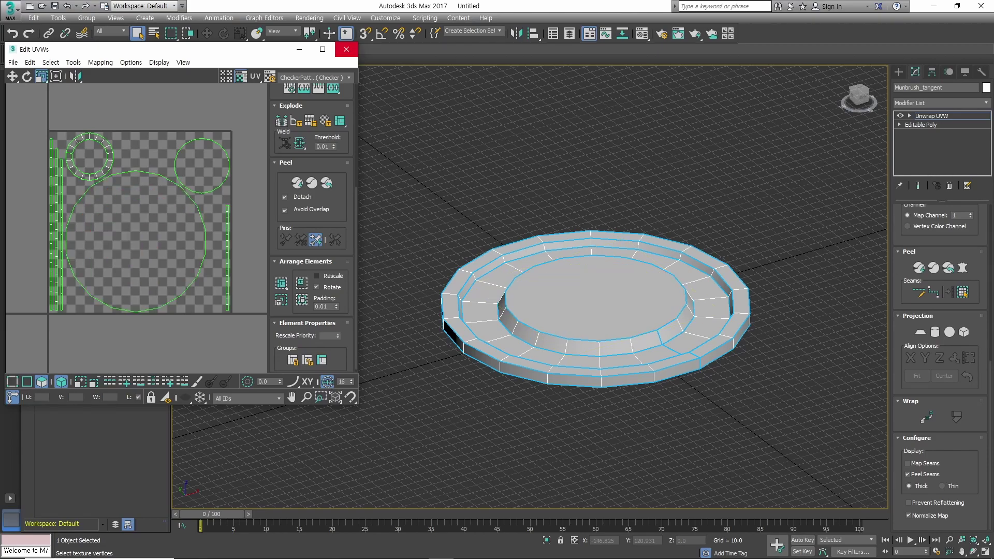
click(346, 49)
Step: Convert Munbrush_tangent to Editable Poly and check its inner wall polygon loops
right_click(499, 255)
click(628, 381)
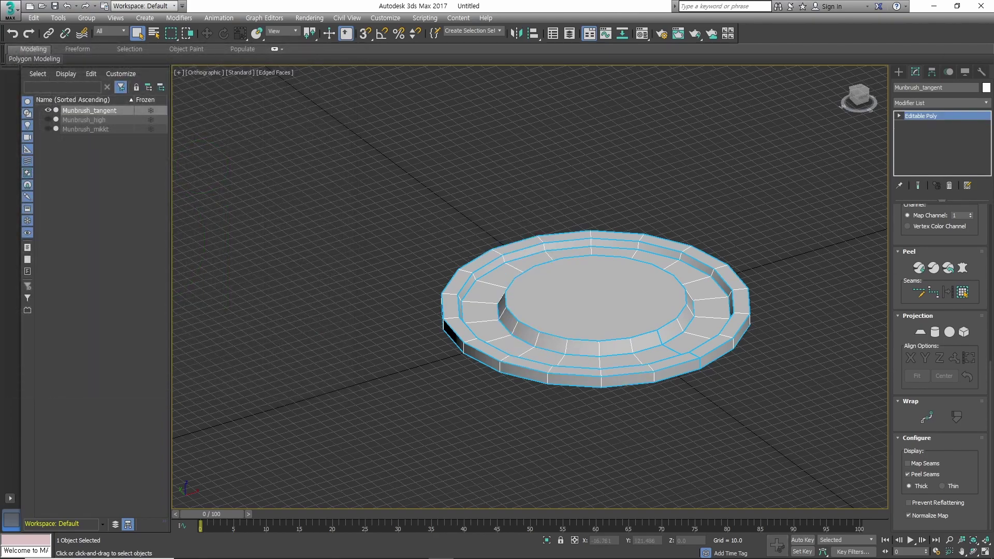
alt+middle_drag(549, 311, 537, 295)
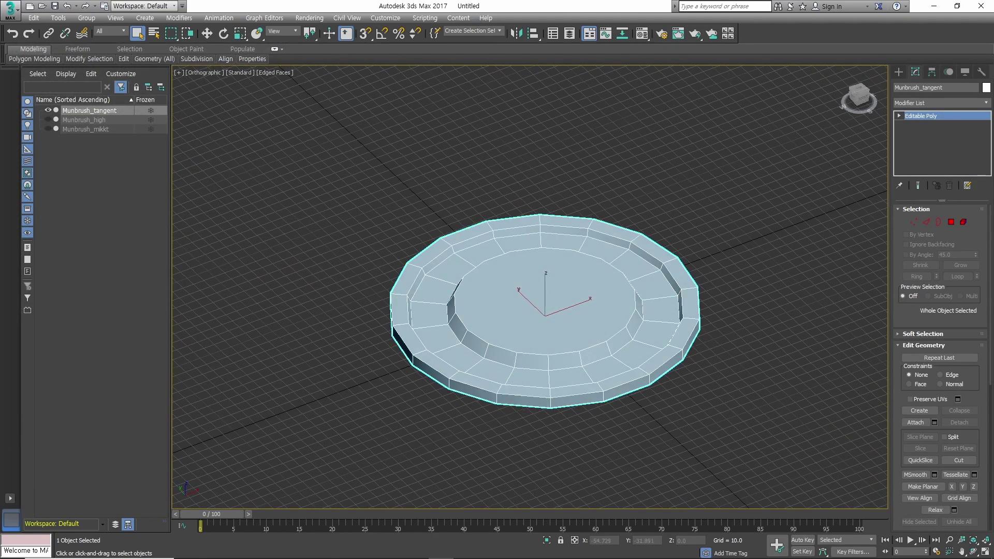
key(4)
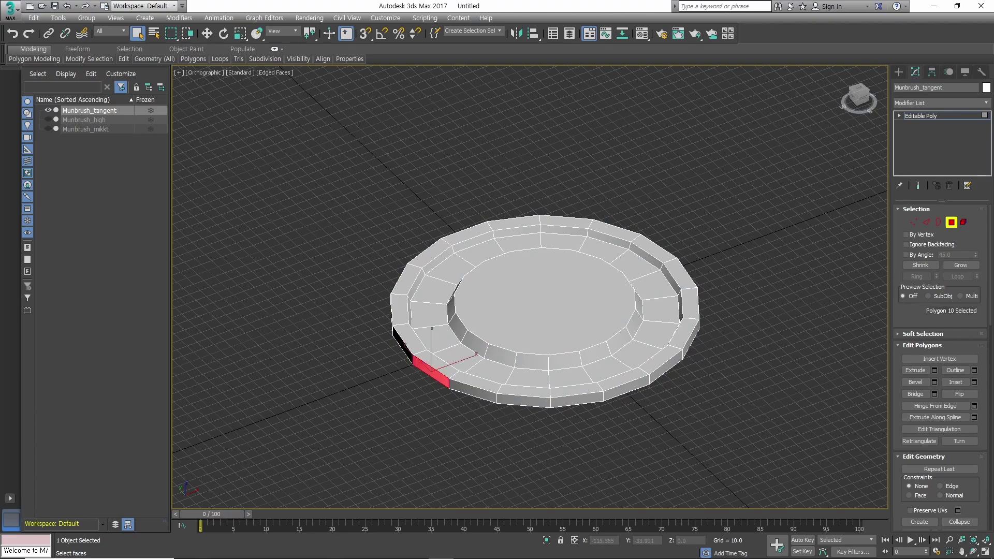
shift+click(543, 306)
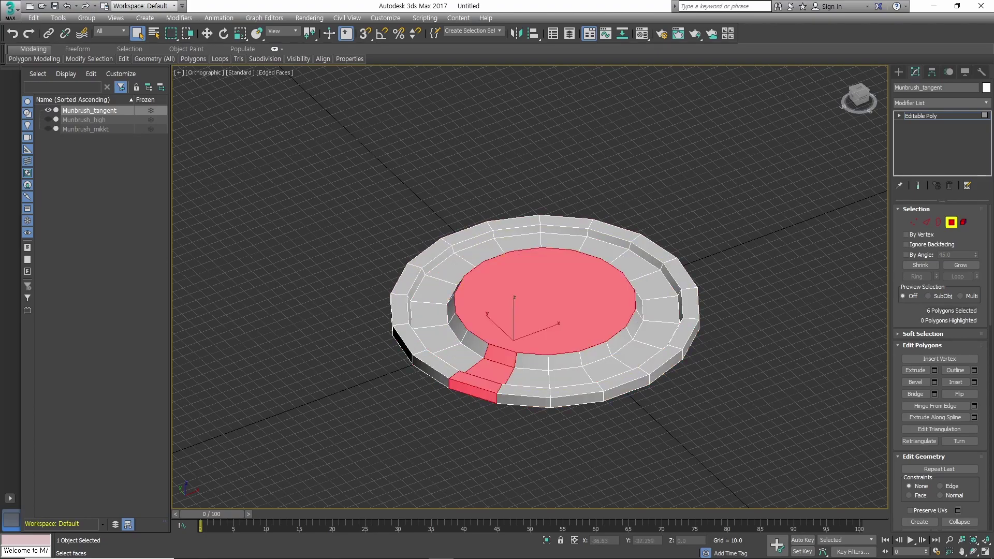
click(532, 357)
shift+click(564, 356)
key(ctrl+d)
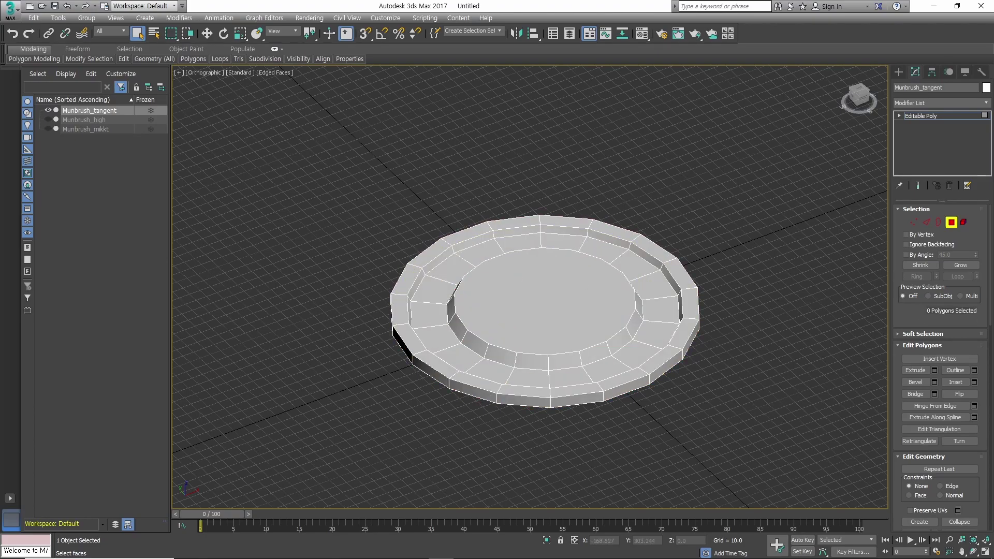
Step: Hide Munbrush_tangent, then unhide and select Munbrush_mikkt
click(48, 110)
click(48, 128)
click(85, 129)
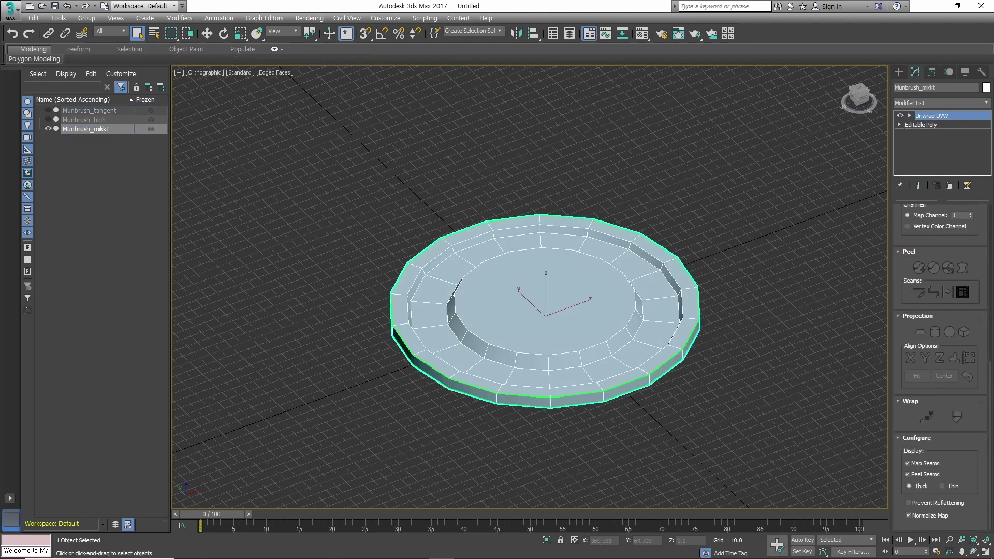
Step: Add an Unwrap UVW modifier to Munbrush_mikkt and select its faces in the UV editor
mouse_move(543, 362)
alt+middle_down()
mouse_move(543, 311)
mouse_move(543, 362)
alt+middle_up()
click(939, 103)
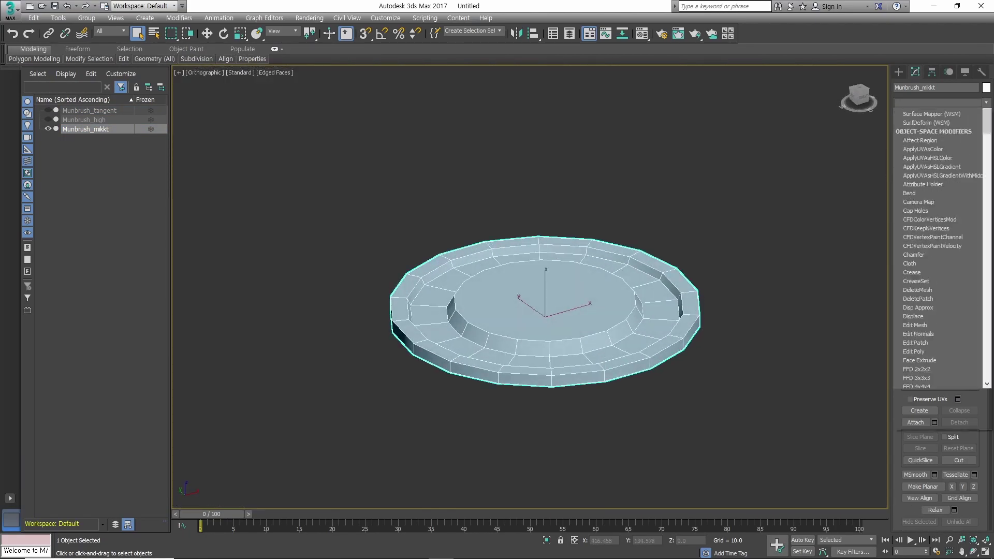
key(u)
key(Return)
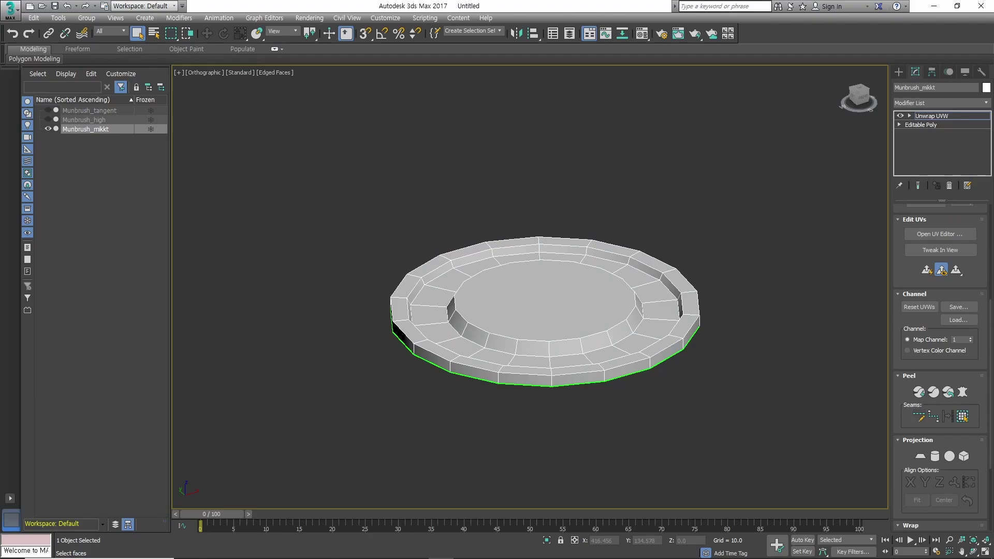
click(939, 327)
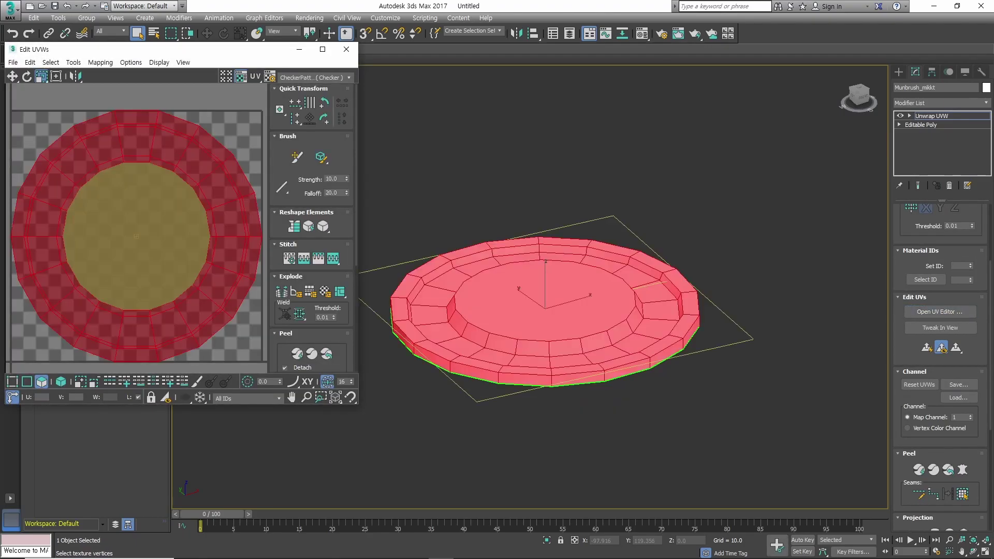
scroll(190, 237, down, 2)
click(220, 252)
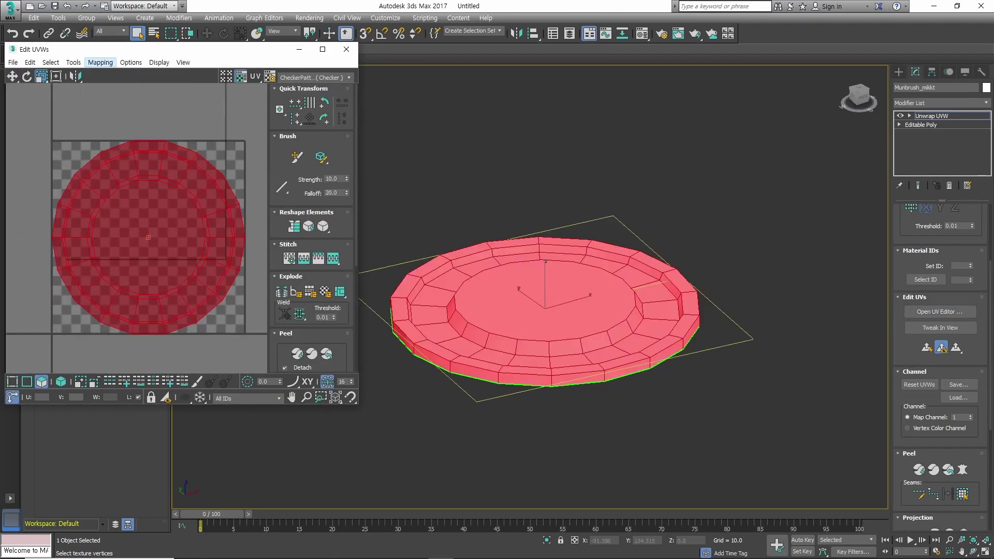
Step: Relax the disc's UVs into one circular layout with Tools > Relax
click(73, 63)
click(85, 236)
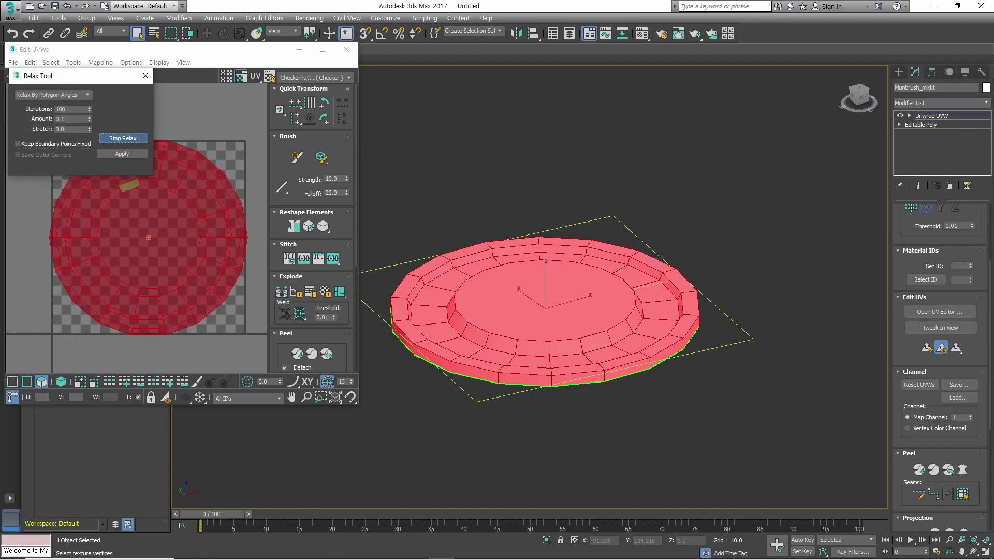
scroll(310, 227, down, 5)
click(145, 75)
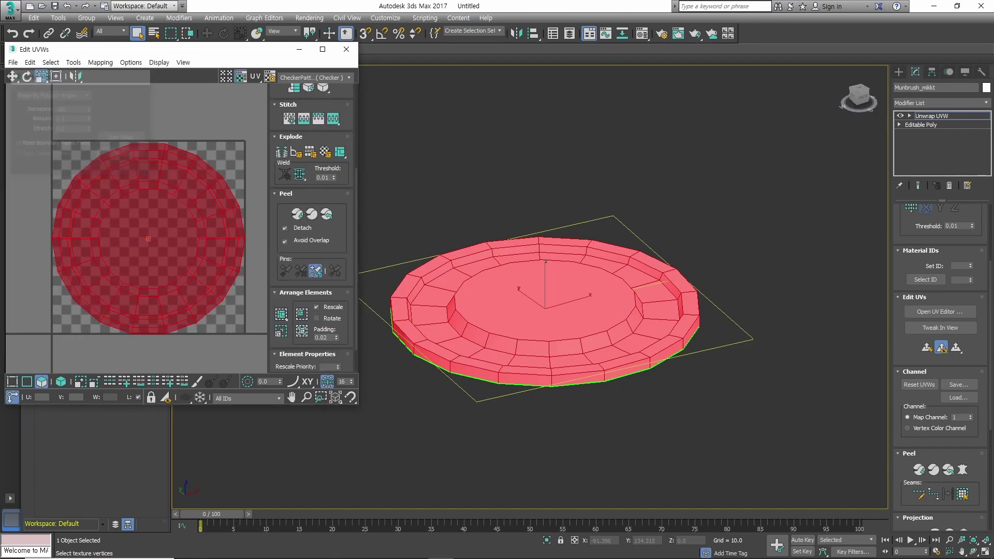
scroll(122, 173, up, 3)
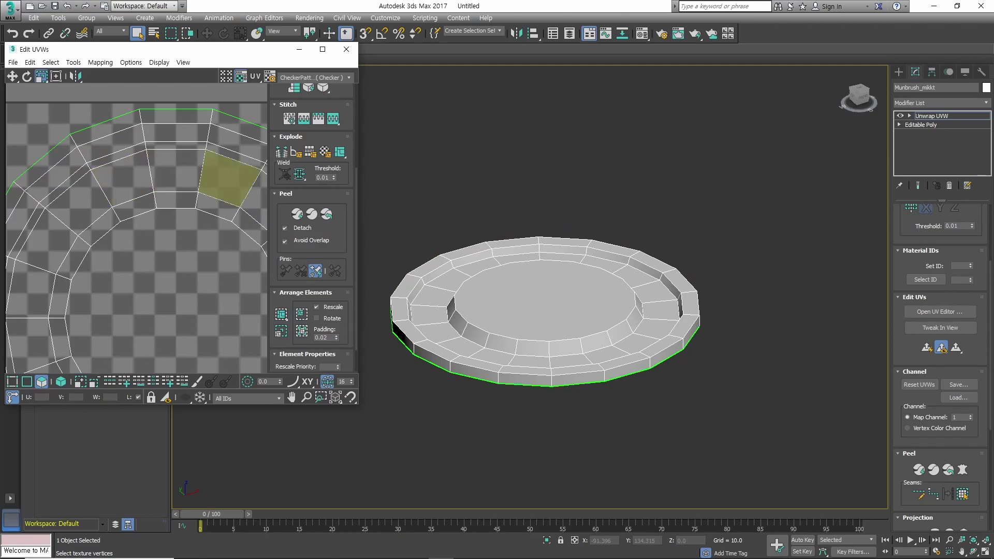
Step: Preview the relaxed UVs with lettered and grey checker textures, then close the editor
click(349, 77)
click(311, 96)
click(858, 92)
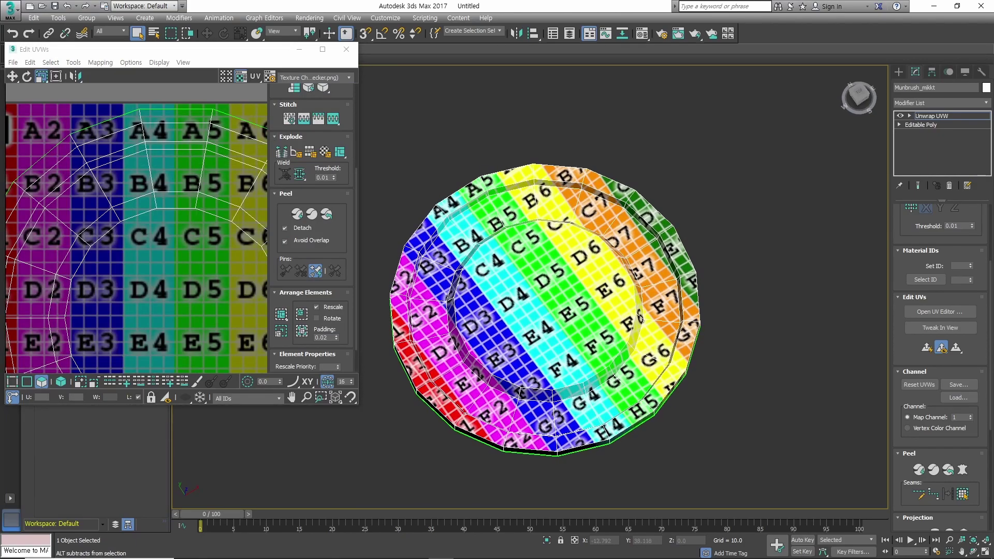
click(349, 77)
click(310, 87)
mouse_move(543, 181)
alt+middle_down()
mouse_move(543, 233)
mouse_move(543, 207)
alt+middle_up()
click(151, 231)
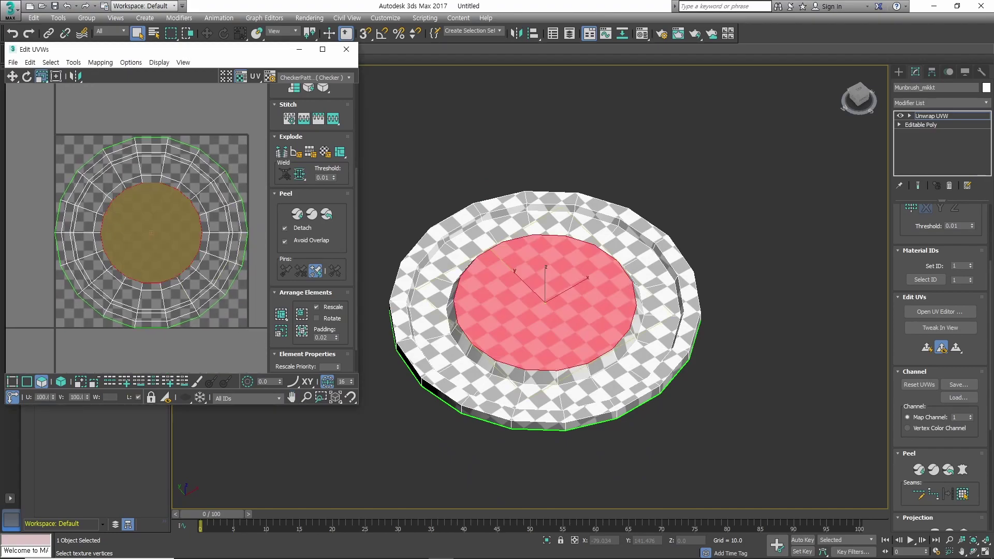
click(31, 352)
click(346, 49)
Step: Convert Munbrush_mikkt to Editable Poly and enter polygon mode
click(898, 72)
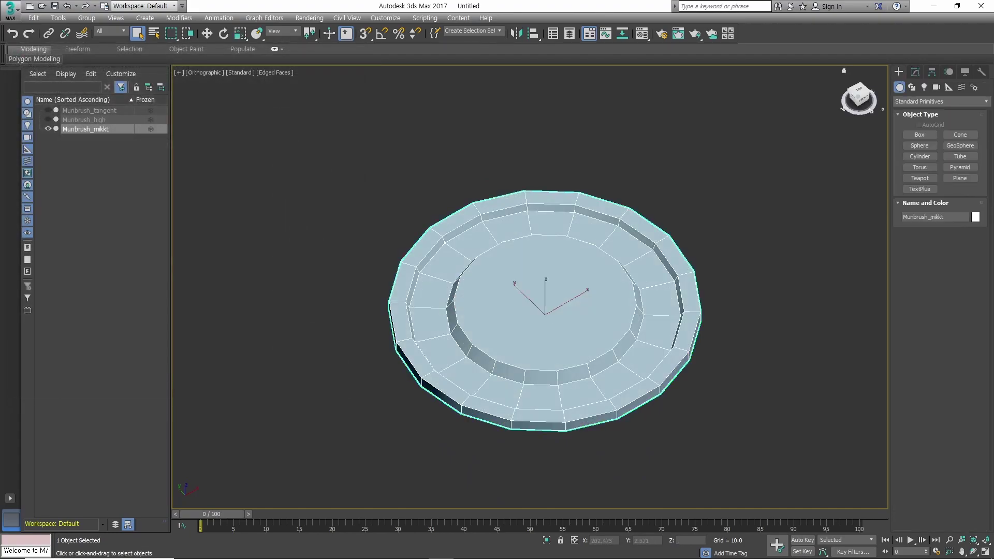
right_click(683, 257)
click(730, 398)
key(4)
alt+middle_drag(543, 311, 543, 295)
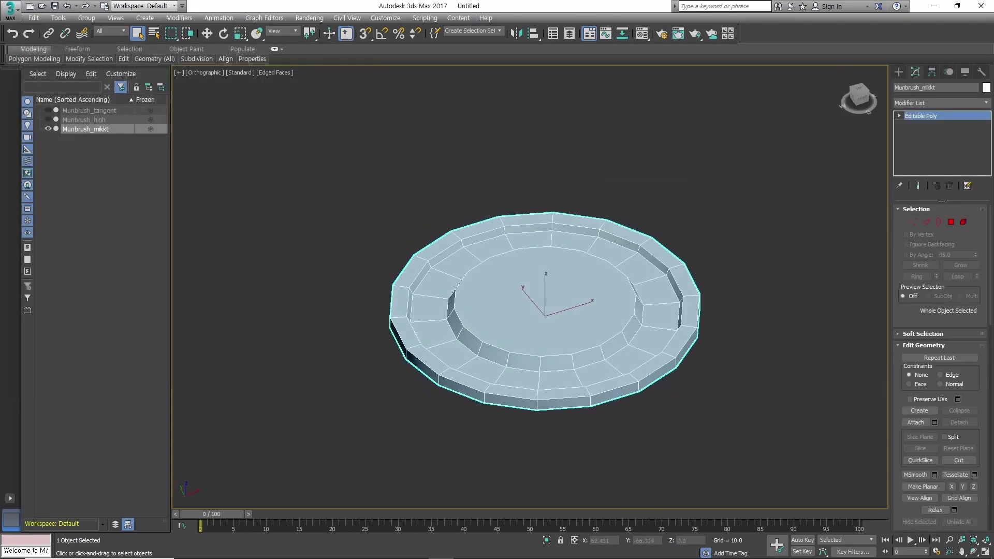
Step: Select all of the disc's polygons and apply Auto Smooth
key(F4)
key(ctrl+a)
scroll(939, 362, down, 5)
scroll(939, 362, down, 5)
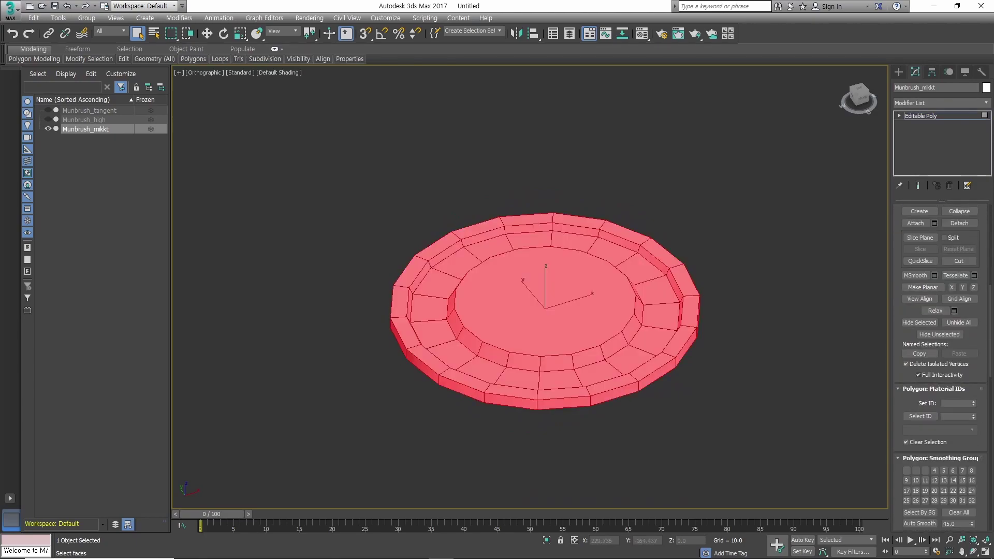
scroll(939, 363, down, 3)
click(907, 423)
key(6)
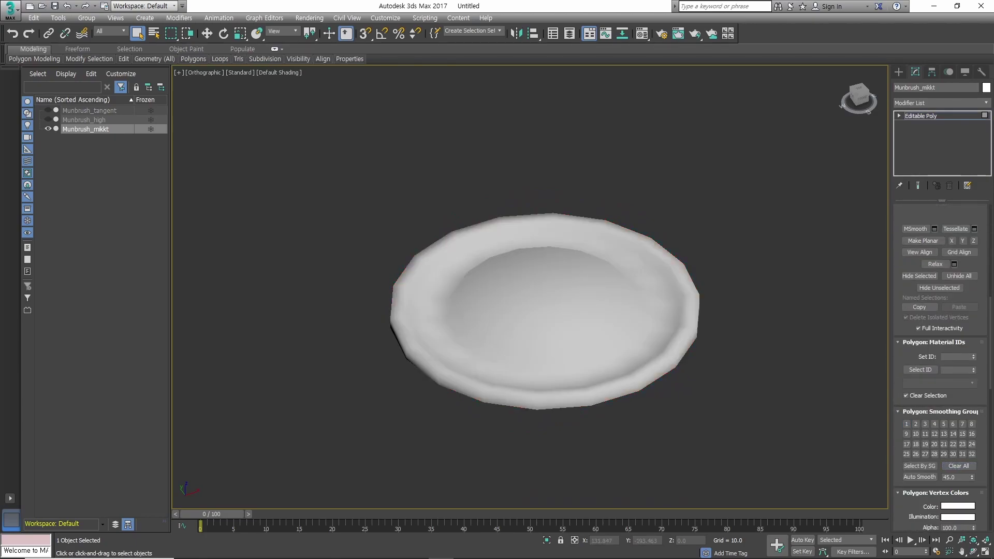
mouse_move(544, 311)
alt+middle_down()
mouse_move(544, 331)
mouse_move(543, 311)
alt+middle_up()
Step: Hide Munbrush_mikkt, then show, select and frame Munbrush_high
key(ctrl+d)
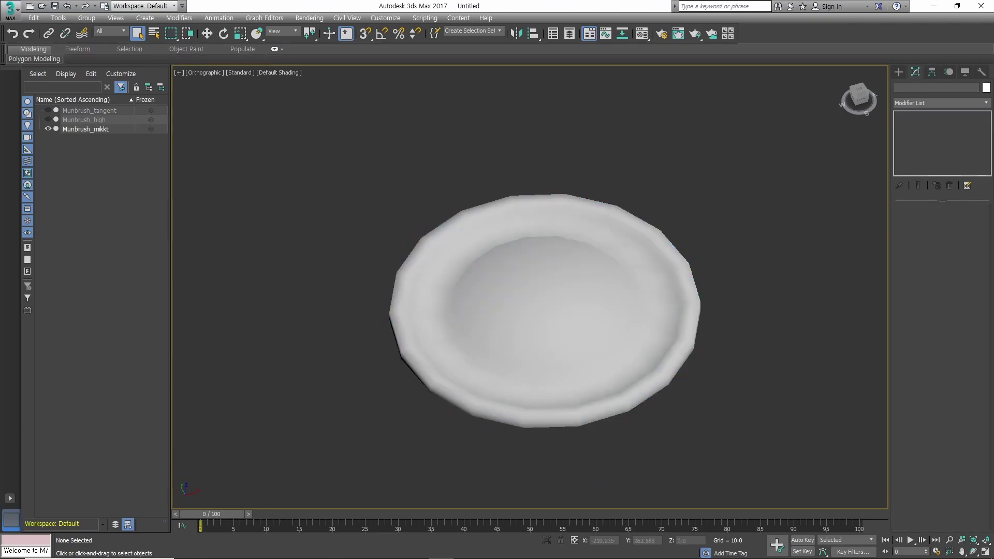
click(48, 129)
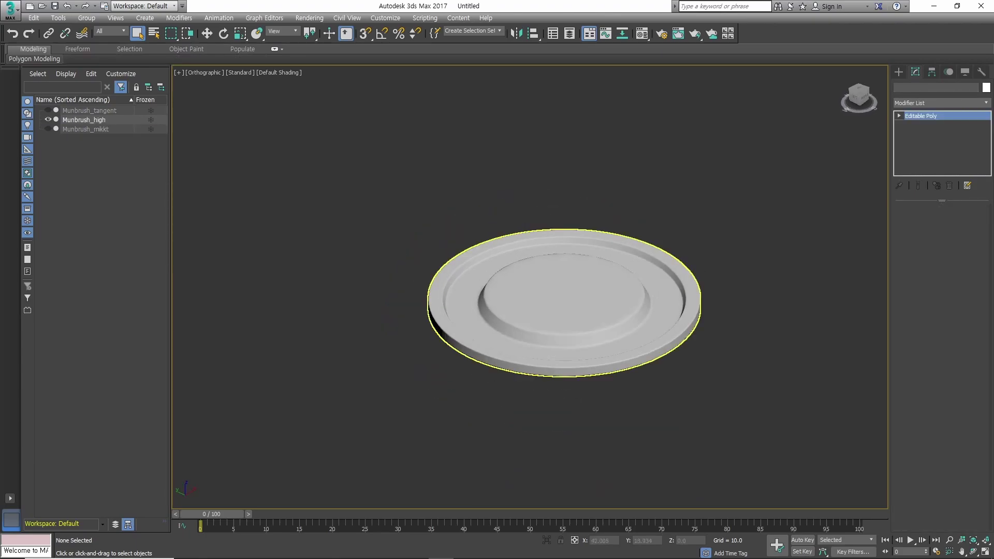
click(569, 310)
key(z)
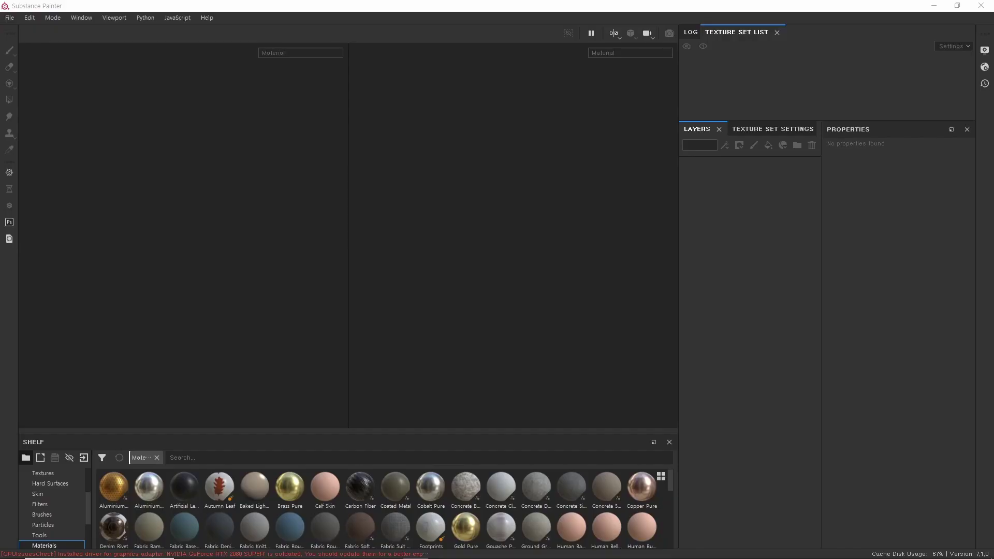
Step: Create a new Substance Painter project from Munbrush_tangent.FBX and open its Bake Mesh Maps settings
click(9, 17)
click(18, 27)
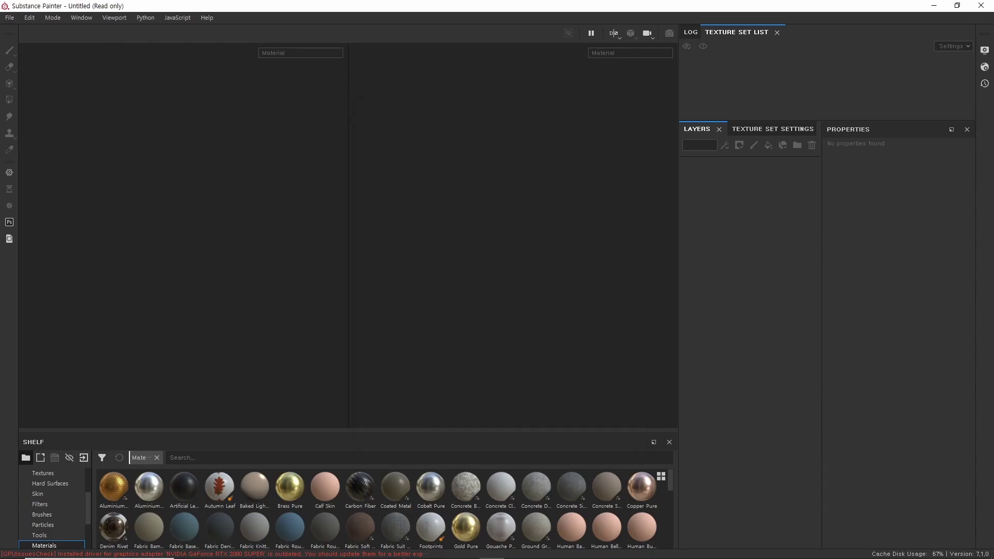
scroll(260, 290, down, 2)
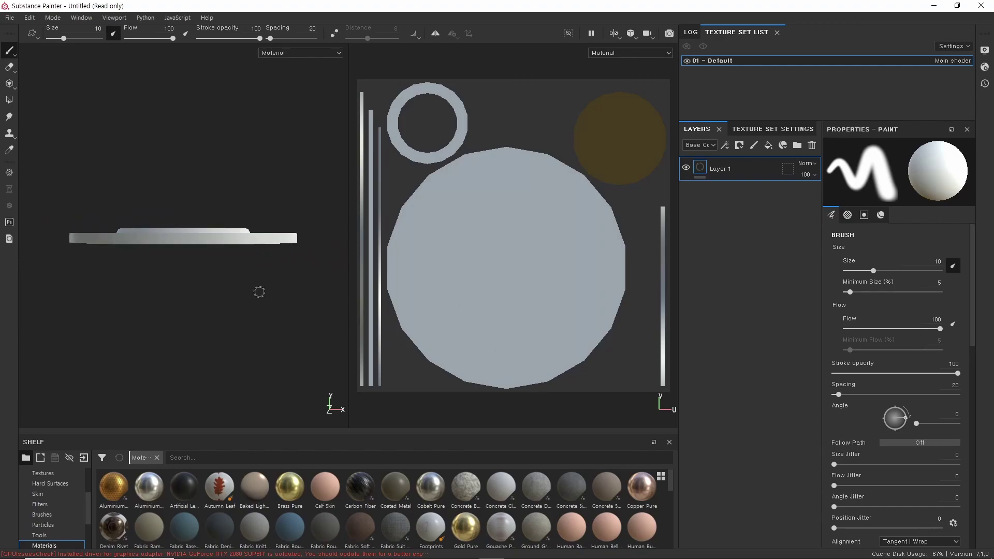
mouse_move(259, 290)
alt+mouse_down()
mouse_move(259, 352)
mouse_move(210, 307)
alt+mouse_up()
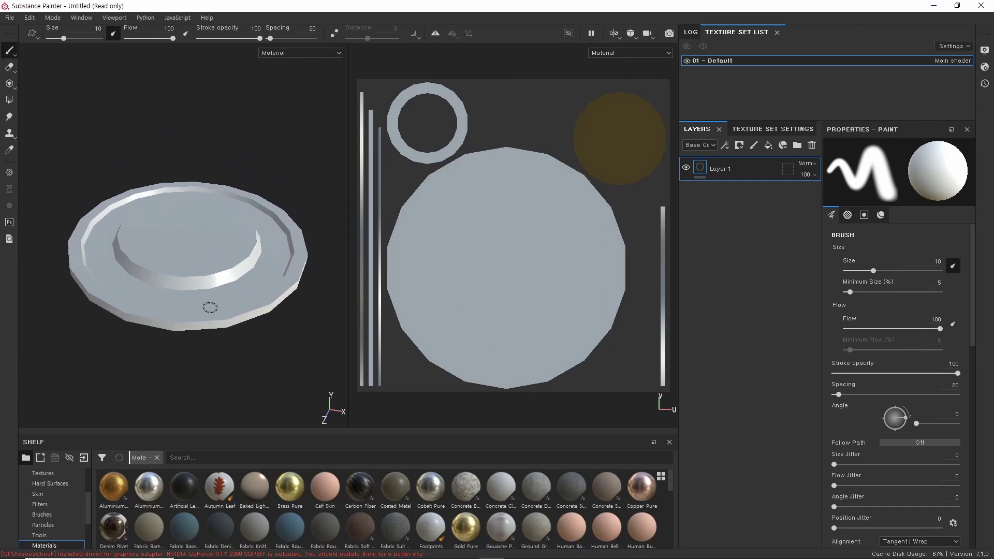
click(772, 129)
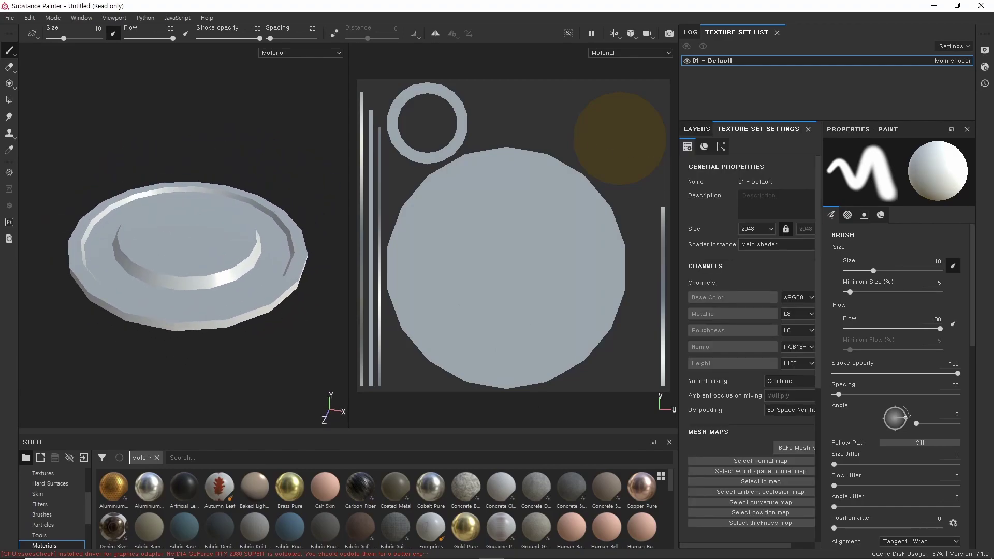
click(793, 448)
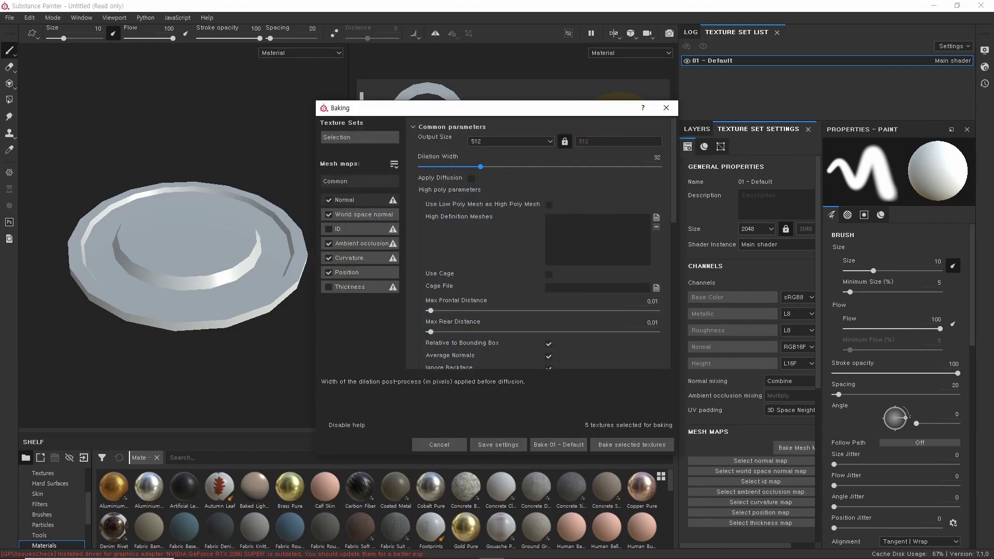
Step: Set the bake output size to 4096 and bake the five selected mesh maps, restarting once
click(510, 141)
click(476, 187)
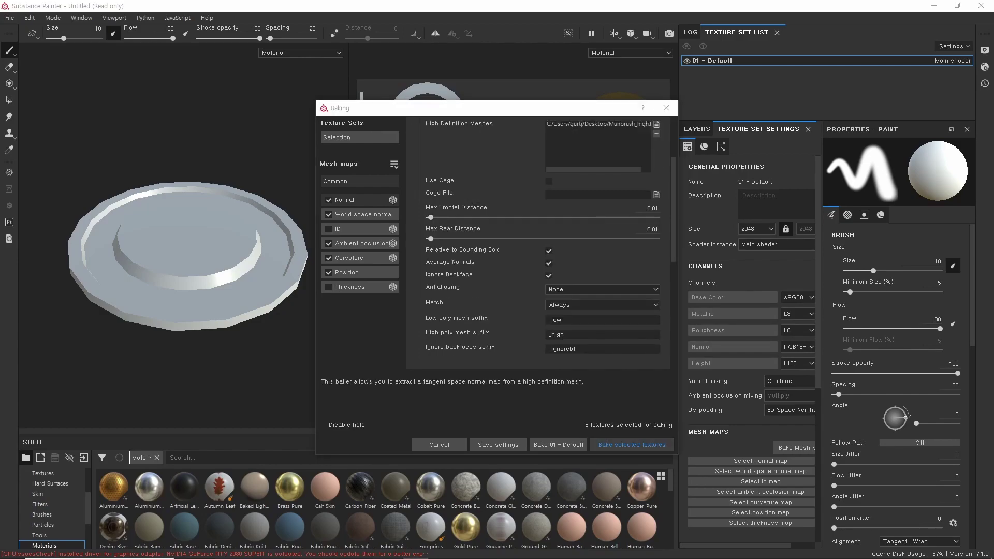
click(632, 444)
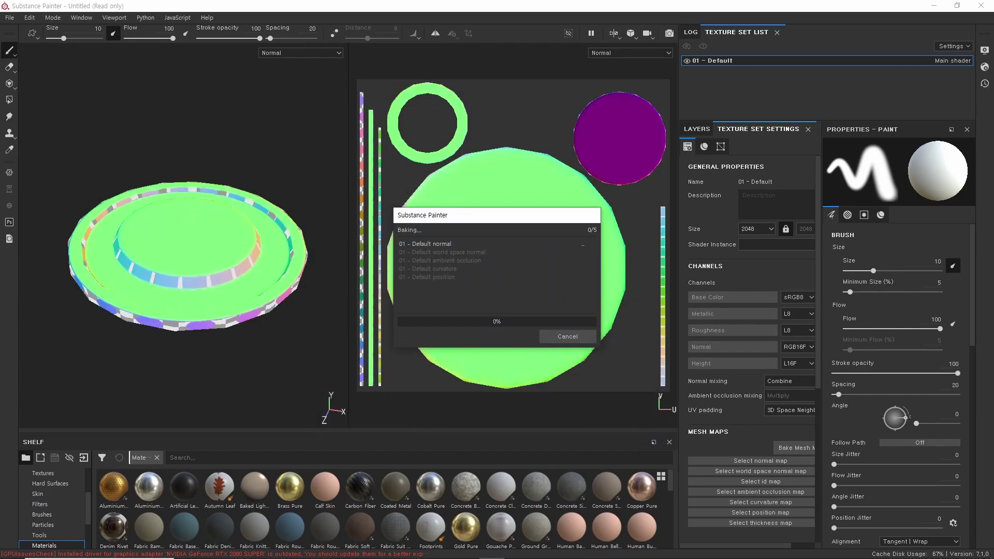
key(Escape)
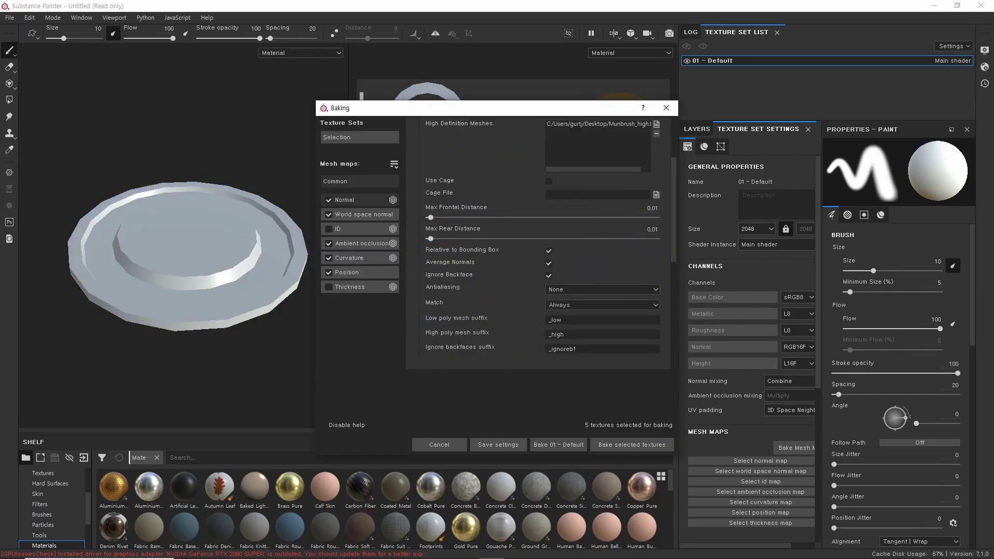
click(631, 444)
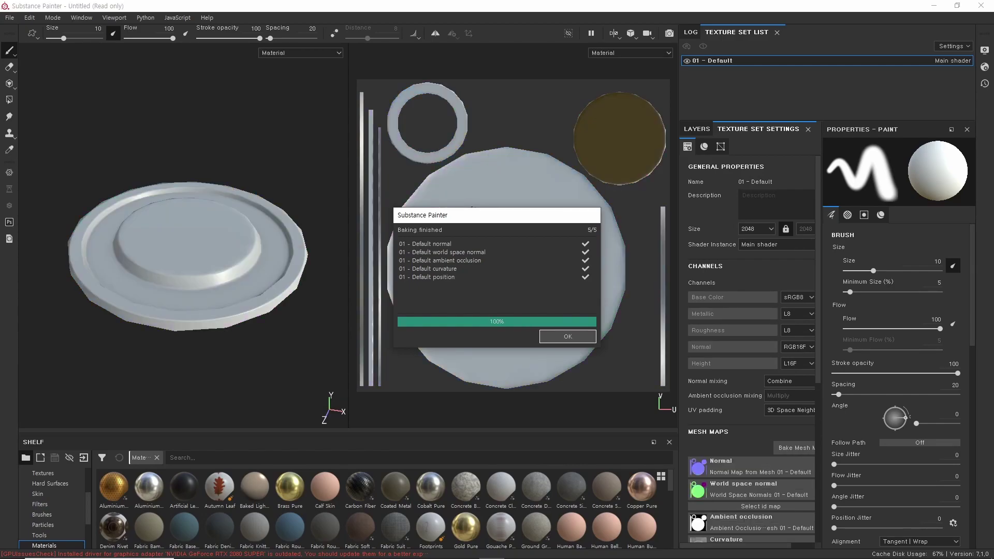
Step: Dismiss the baking summary and orbit to view the baked disc from above
click(575, 335)
scroll(246, 267, down, 2)
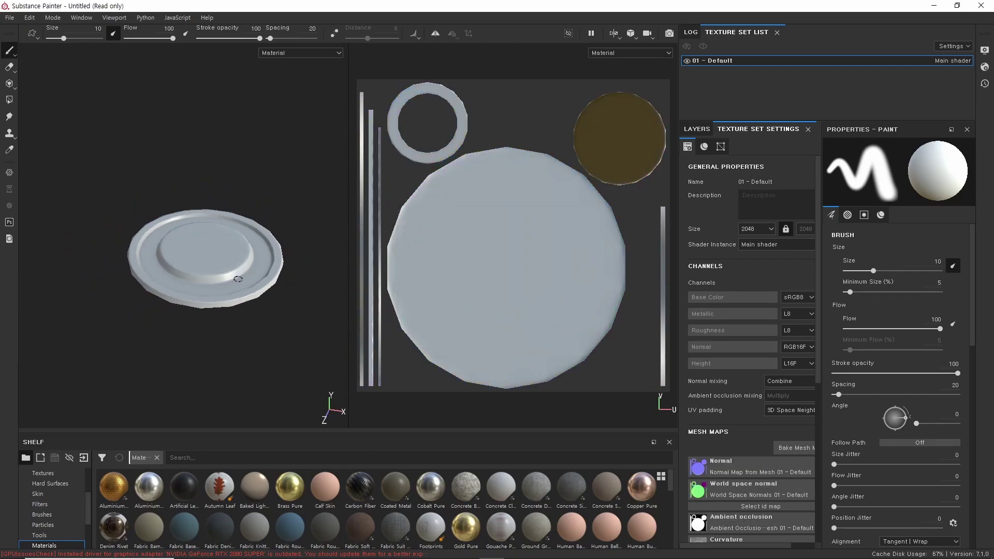
scroll(246, 267, up, 5)
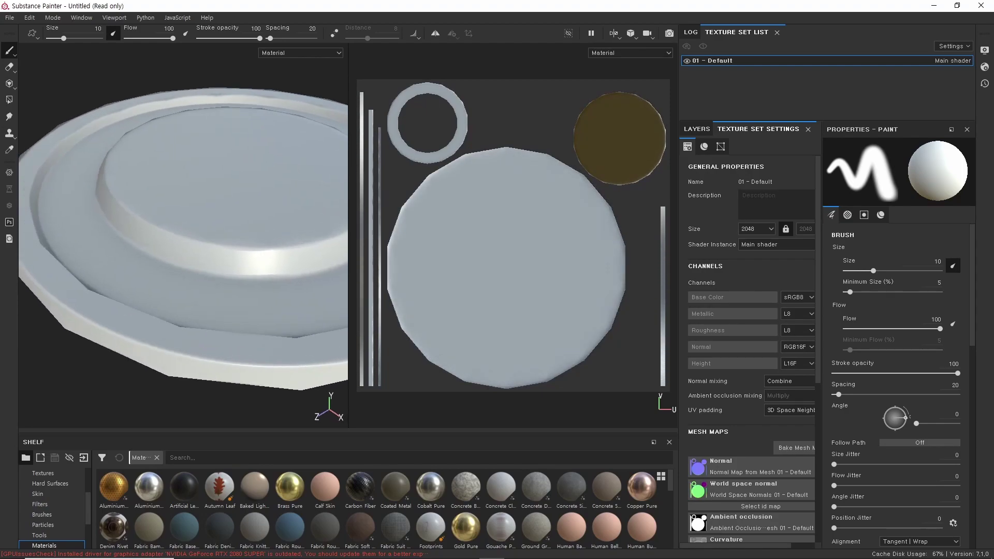
scroll(193, 290, down, 3)
alt+drag(223, 269, 193, 289)
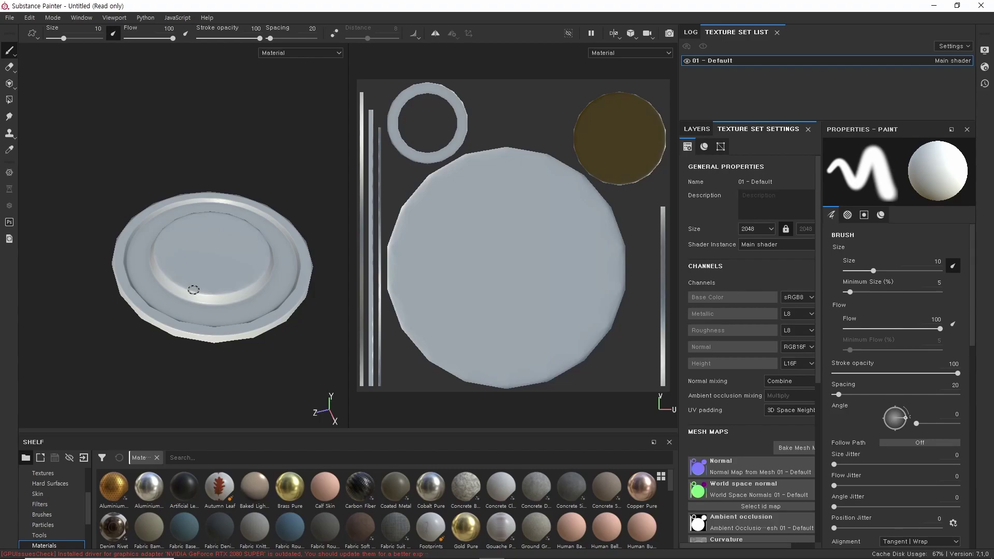
Step: Start a new project with the other disc mesh, answering the save prompt, and open Bake Mesh Maps
key(ctrl+n)
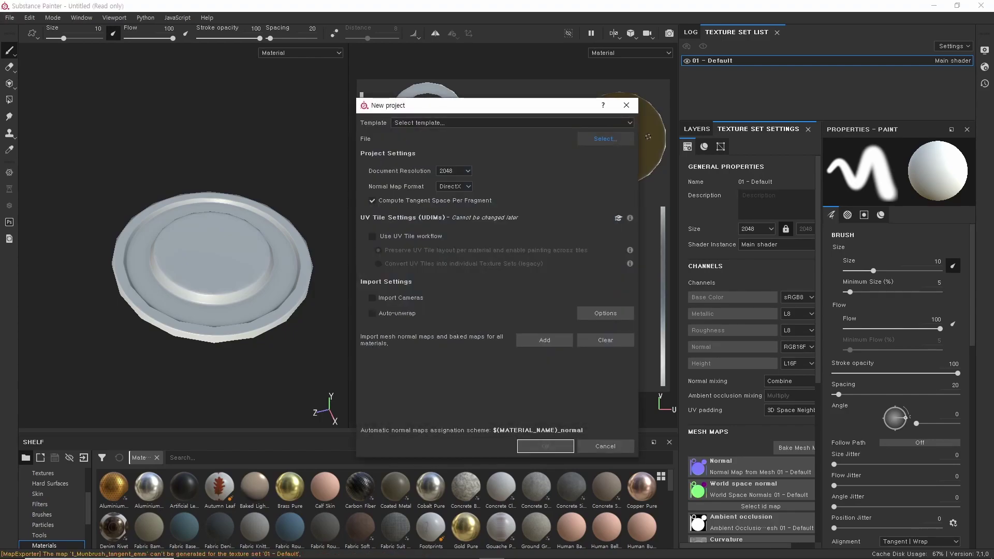
key(Escape)
key(alt+f)
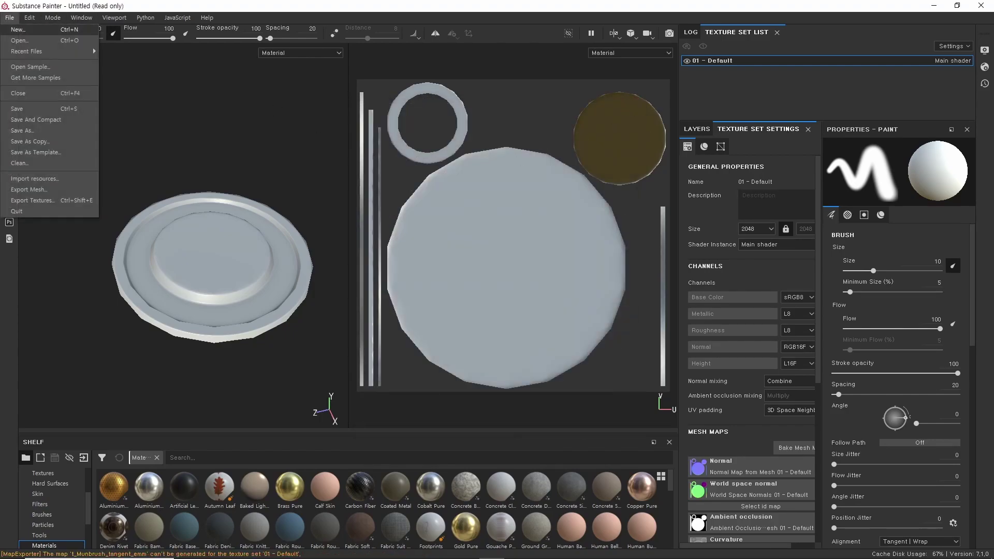
key(Return)
key(Return)
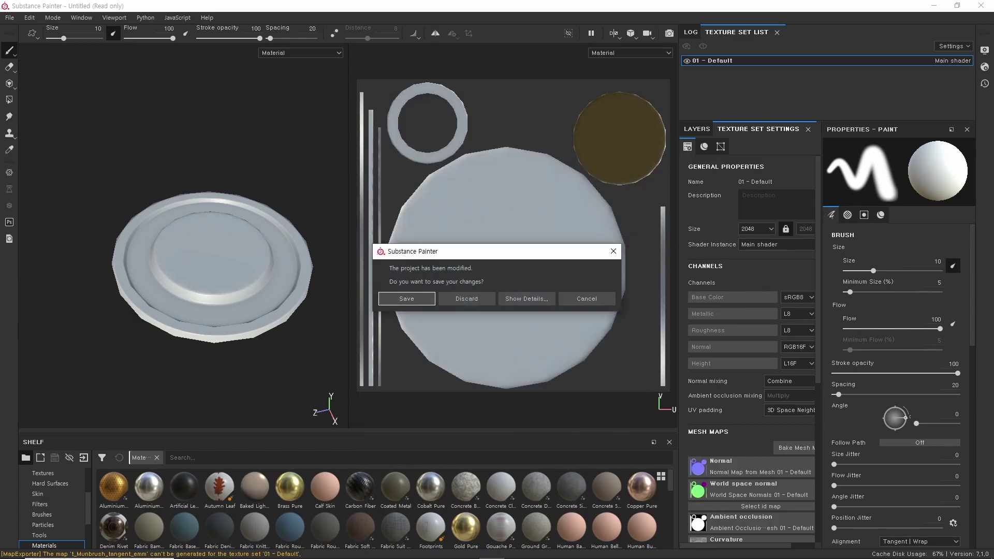
click(466, 298)
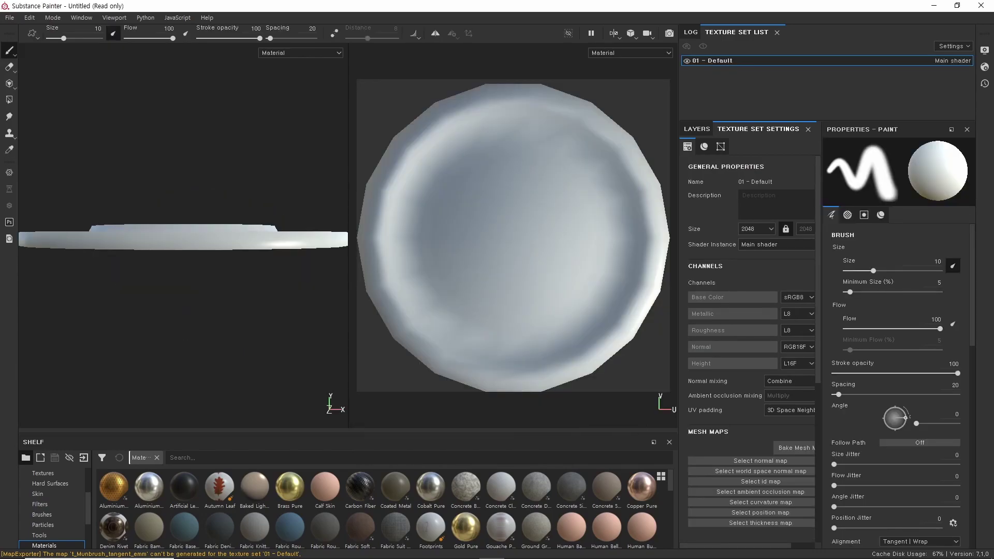
scroll(181, 206, up, 2)
scroll(180, 206, down, 5)
mouse_move(180, 207)
alt+mouse_down()
mouse_move(211, 235)
mouse_move(225, 278)
alt+mouse_up()
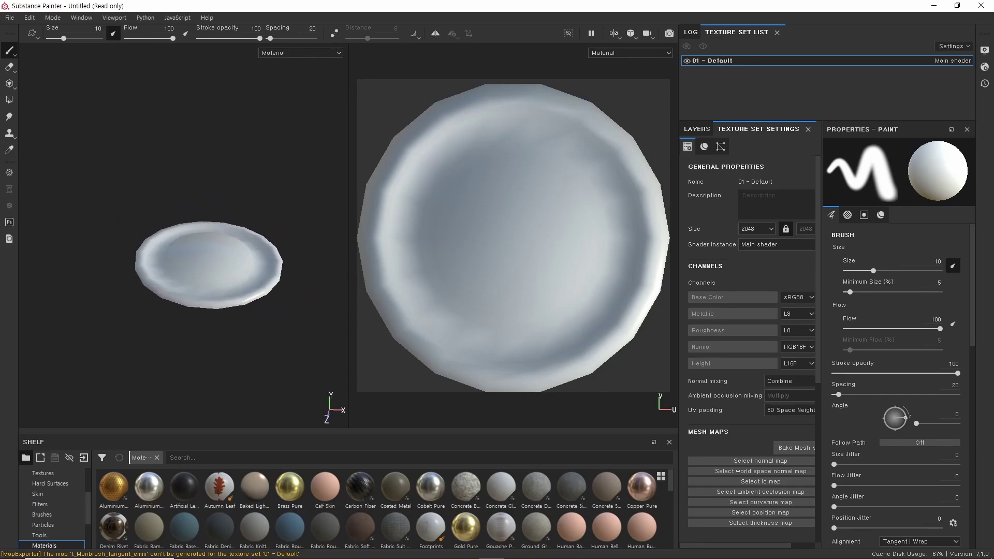
click(795, 448)
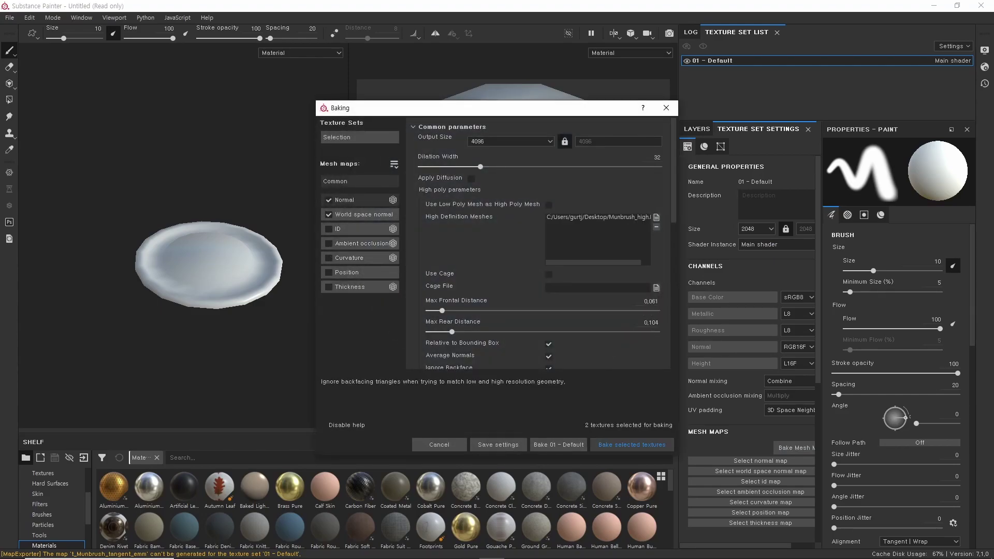
Step: Bake the normal and world-space normal maps, then orbit the plate to inspect the baked detail
click(631, 445)
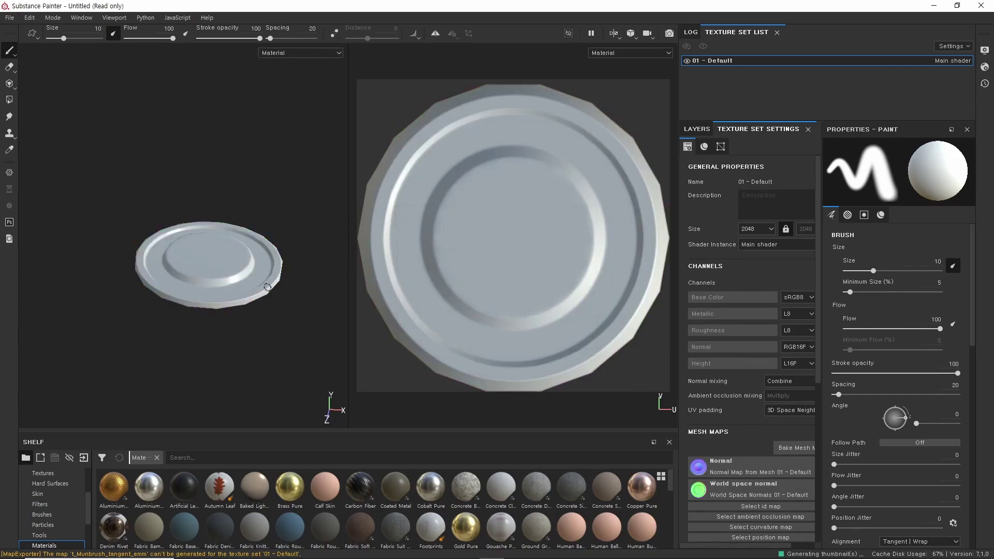
alt+drag(196, 269, 207, 281)
scroll(208, 281, up, 5)
shift+right_drag(207, 281, 238, 282)
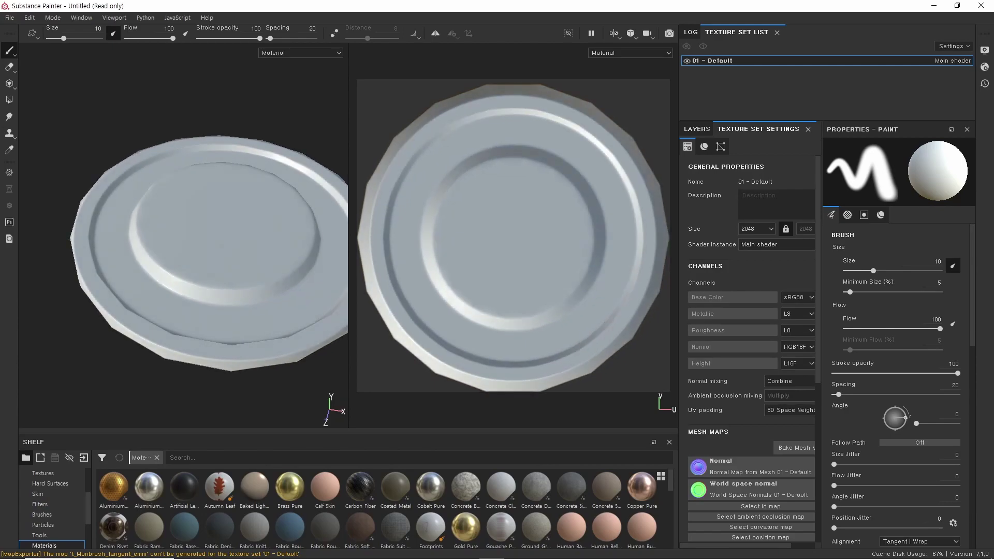
mouse_move(207, 281)
alt+mouse_down()
mouse_move(196, 310)
mouse_move(161, 276)
mouse_move(207, 258)
alt+mouse_up()
scroll(196, 310, down, 3)
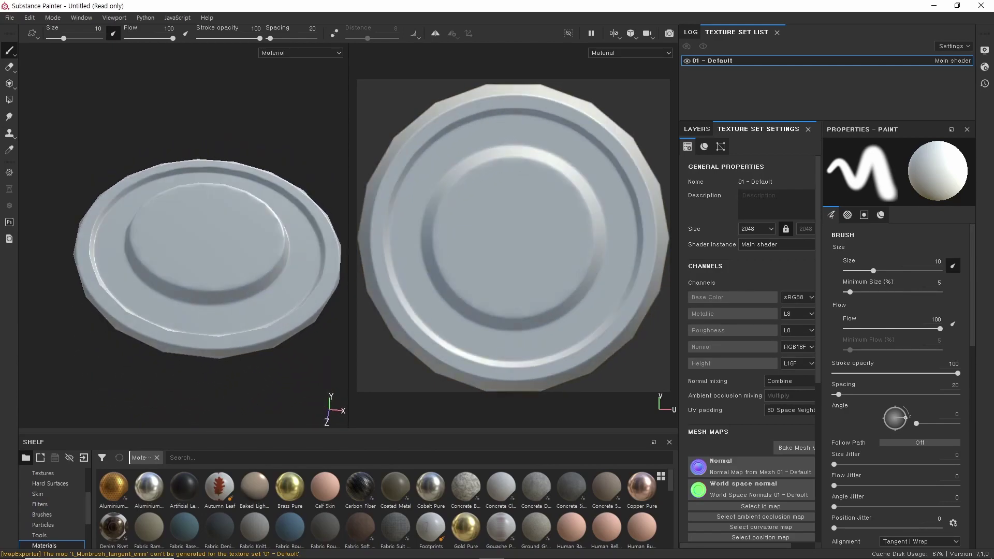
shift+right_drag(207, 259, 239, 259)
Step: Export the baked textures as 2048 PNGs into the mikks folder and close the export window
key(ctrl+shift+e)
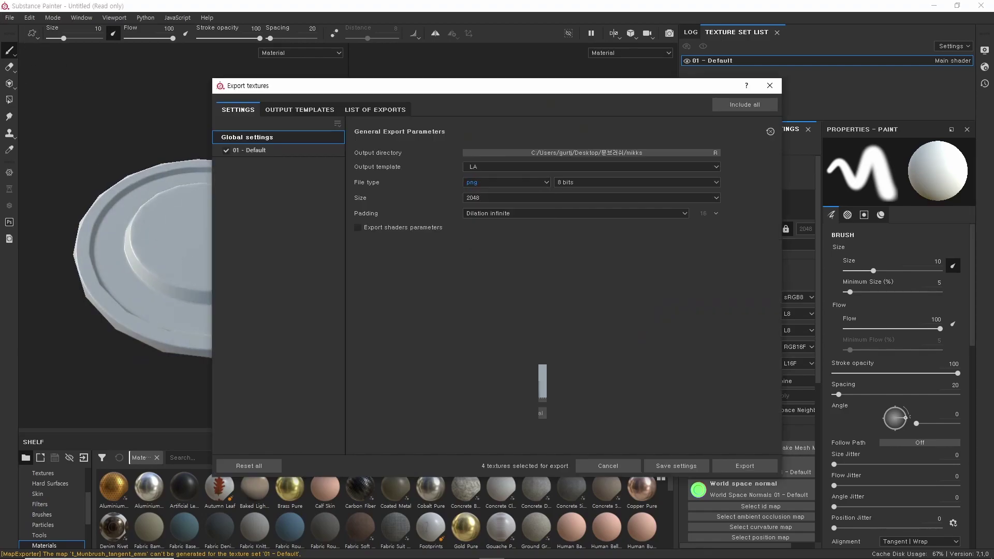
click(744, 465)
click(769, 85)
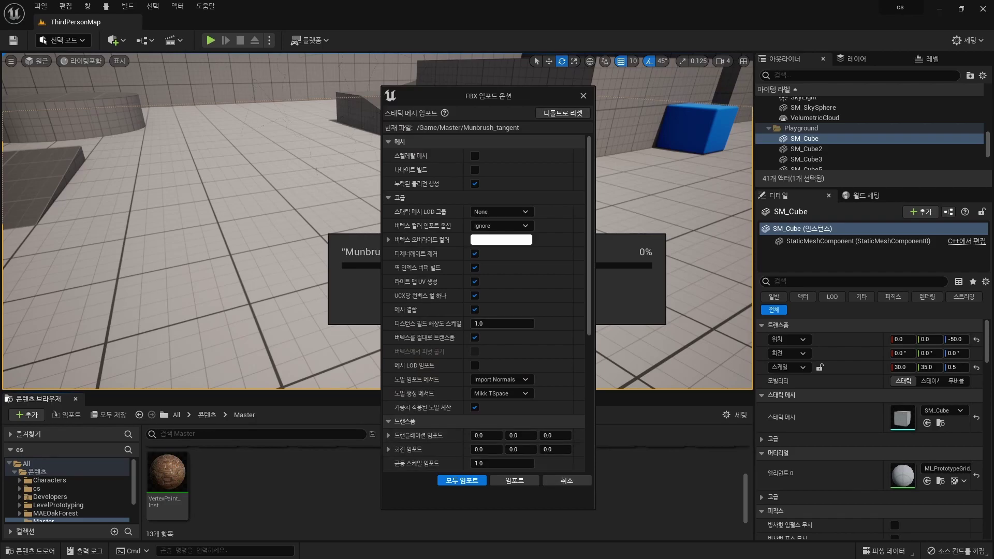
Step: Import the Munbrush_tangent and Munbrush_mikkt meshes with Import All, dismissing each message log
click(514, 480)
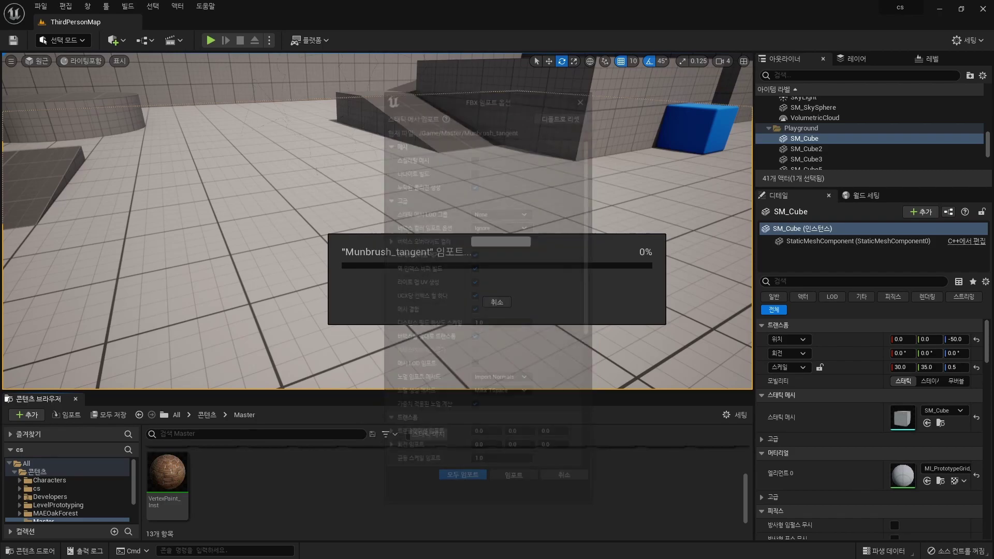
key(Escape)
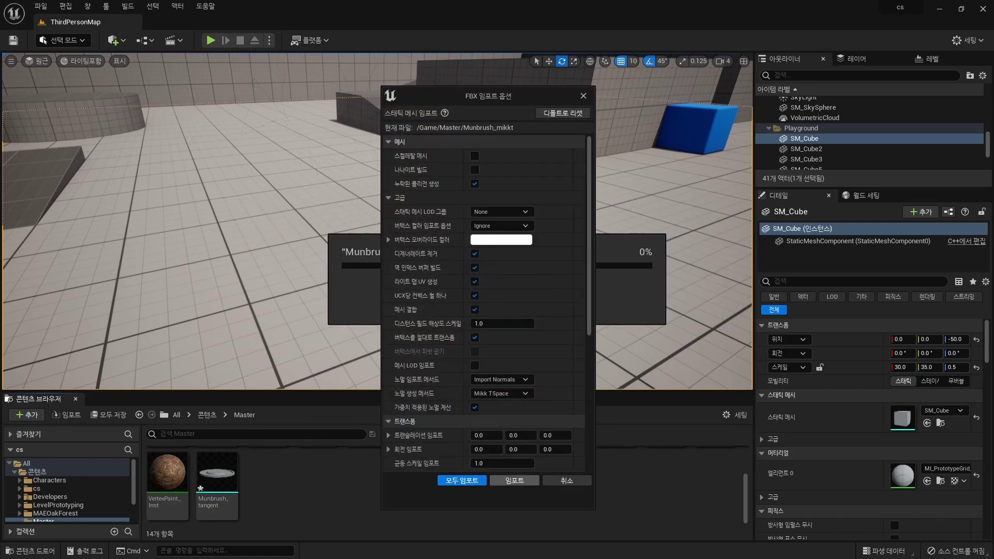
click(514, 480)
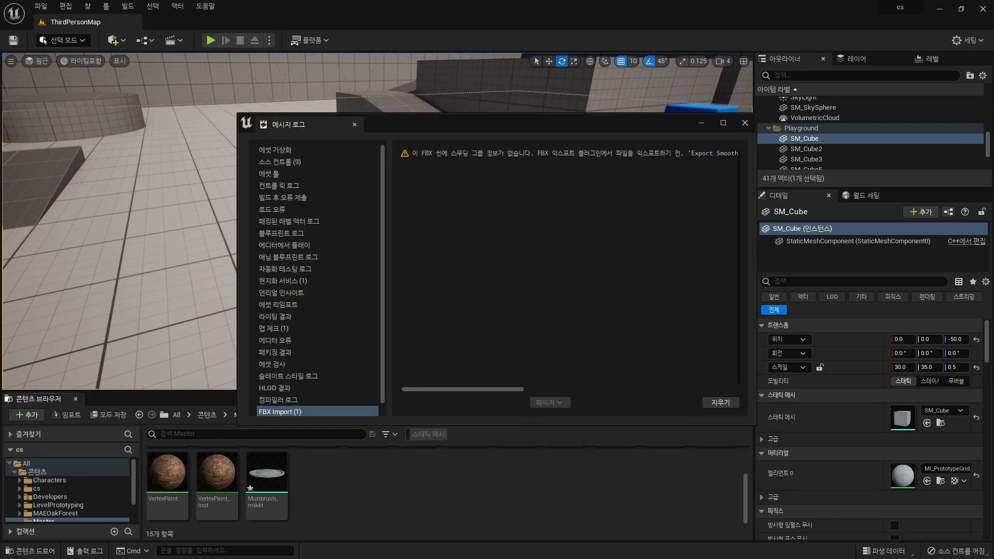
key(Escape)
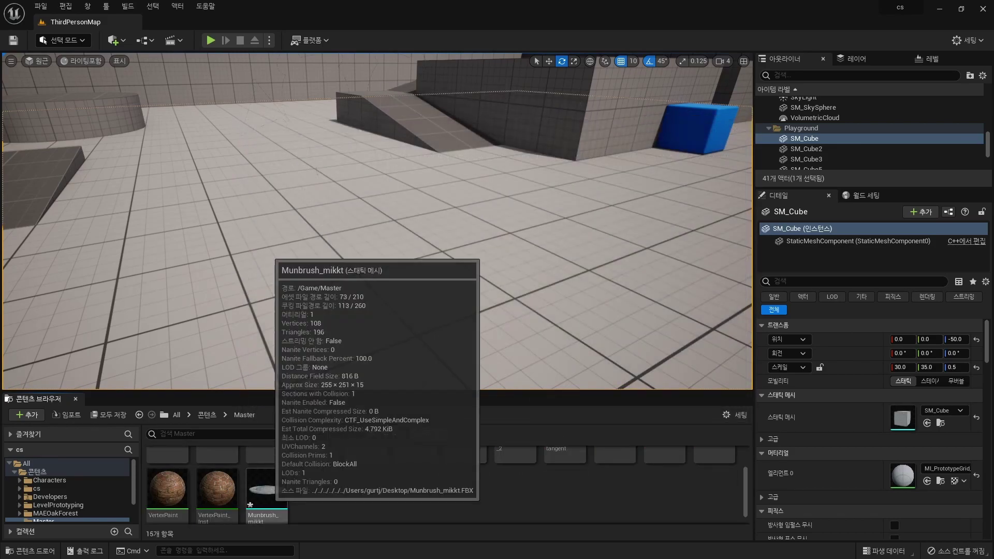
Step: Place Munbrush_mikkt and Munbrush_tangent side by side in the level and open Munbrush_tangent in the mesh editor
drag(267, 489, 306, 306)
scroll(445, 482, up, 1)
click(564, 469)
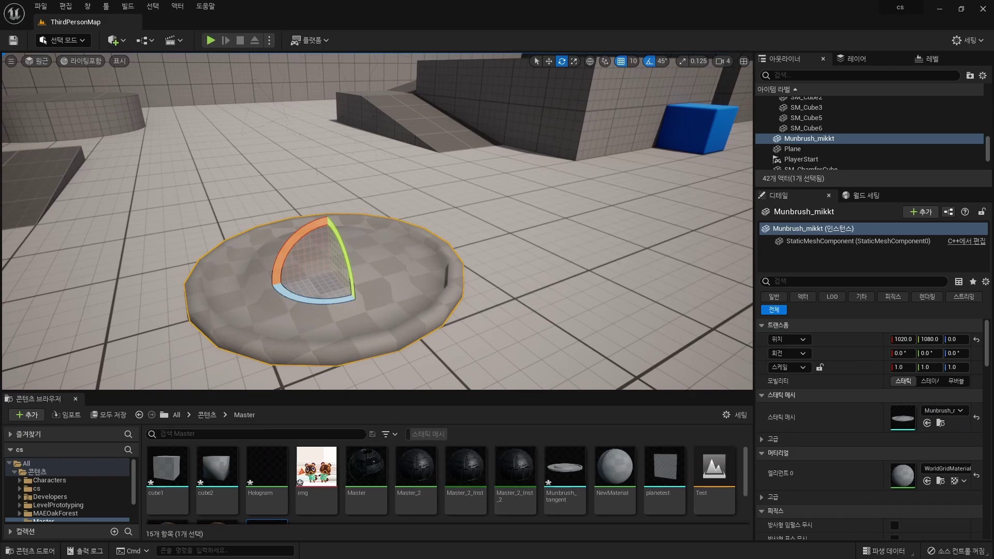
drag(564, 468, 588, 290)
right_drag(587, 290, 548, 279)
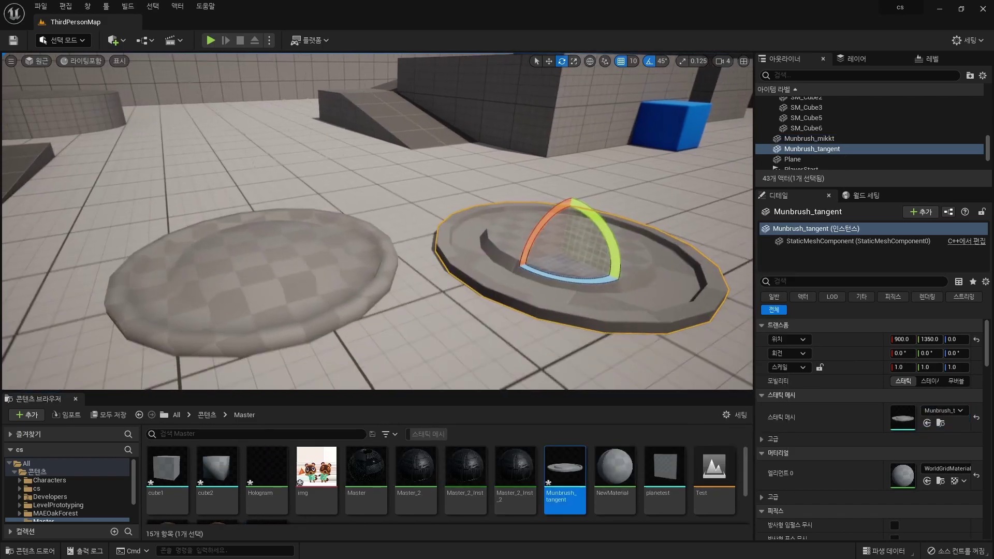
key(a)
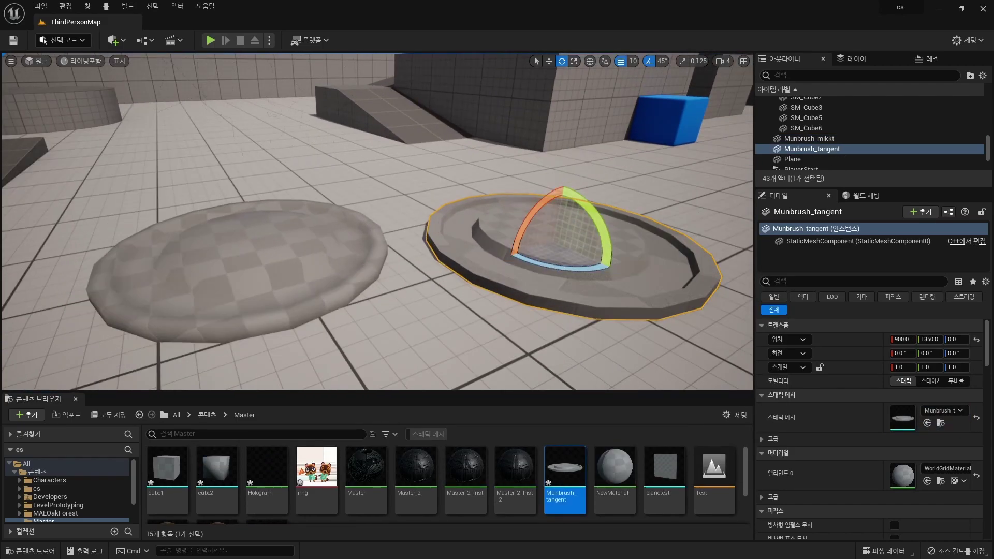
key(Escape)
scroll(616, 466, down, 1)
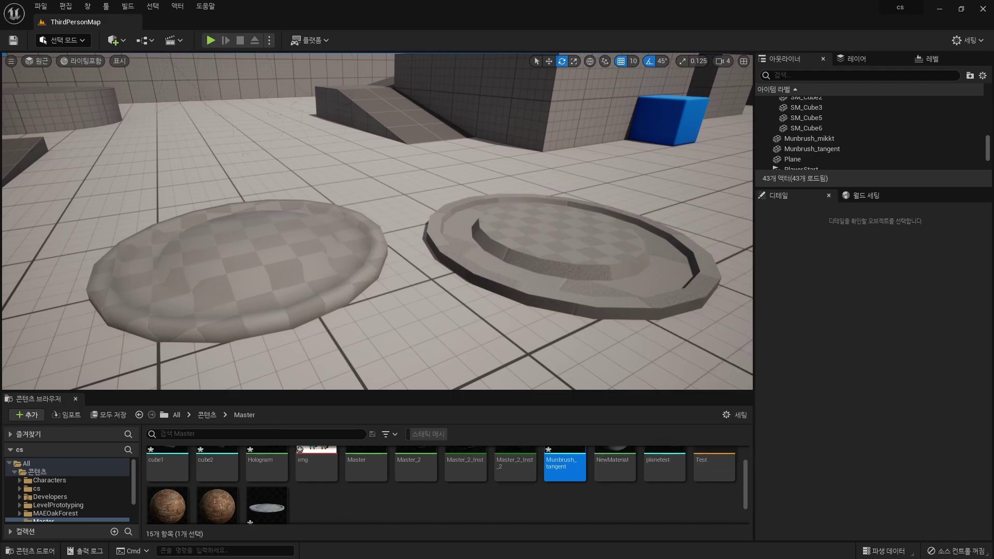
scroll(446, 481, up, 1)
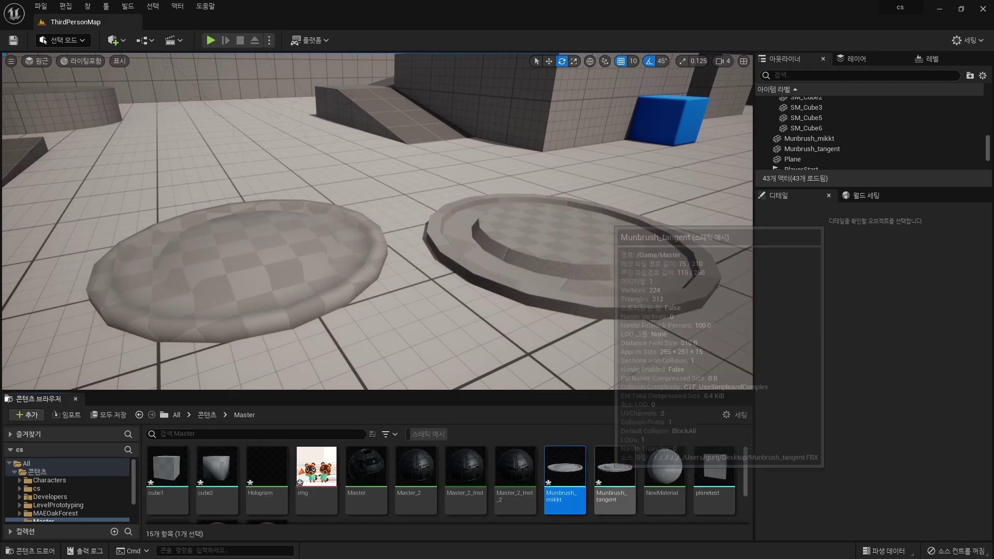
double_click(615, 468)
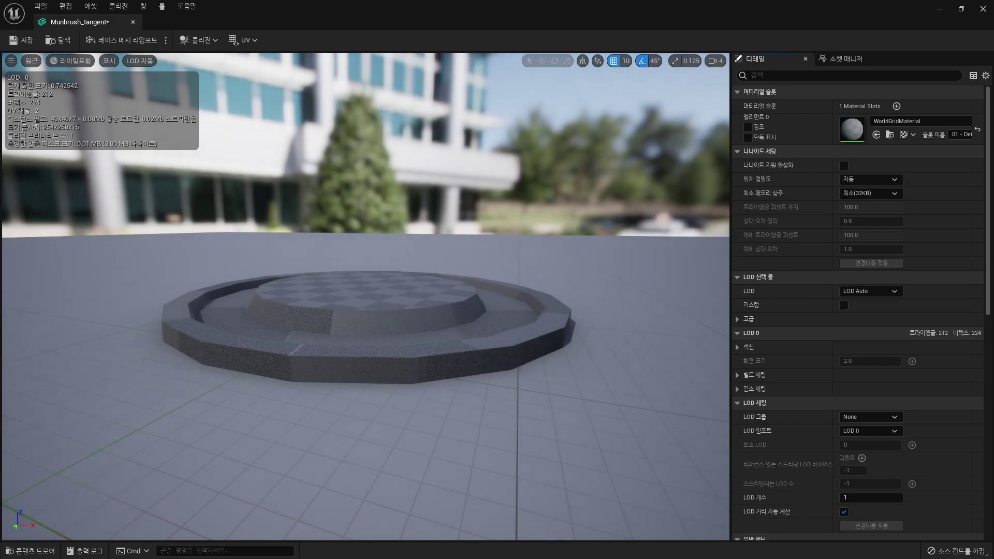
Step: Orbit the Munbrush_tangent preview, then open Munbrush_mikkt for comparison
drag(362, 311, 362, 207)
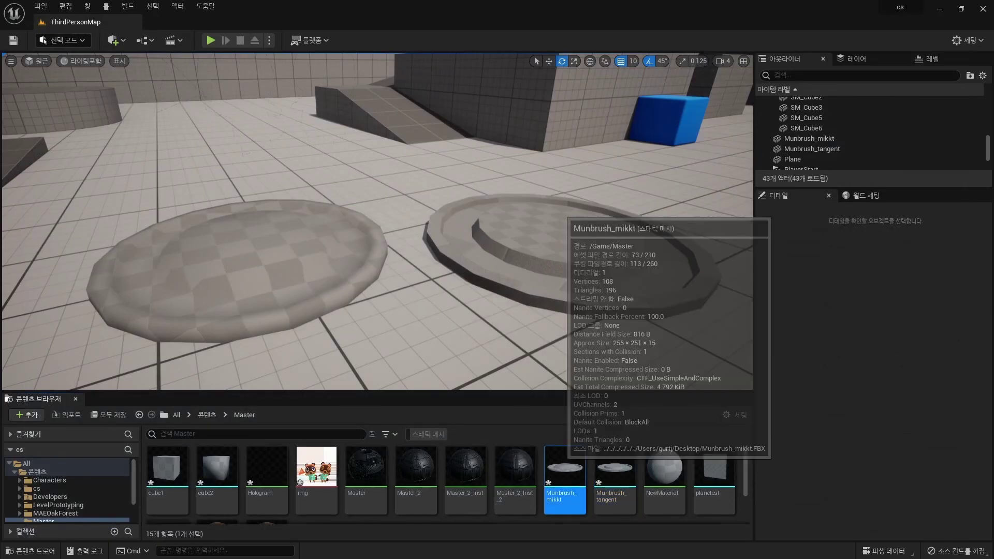
double_click(561, 469)
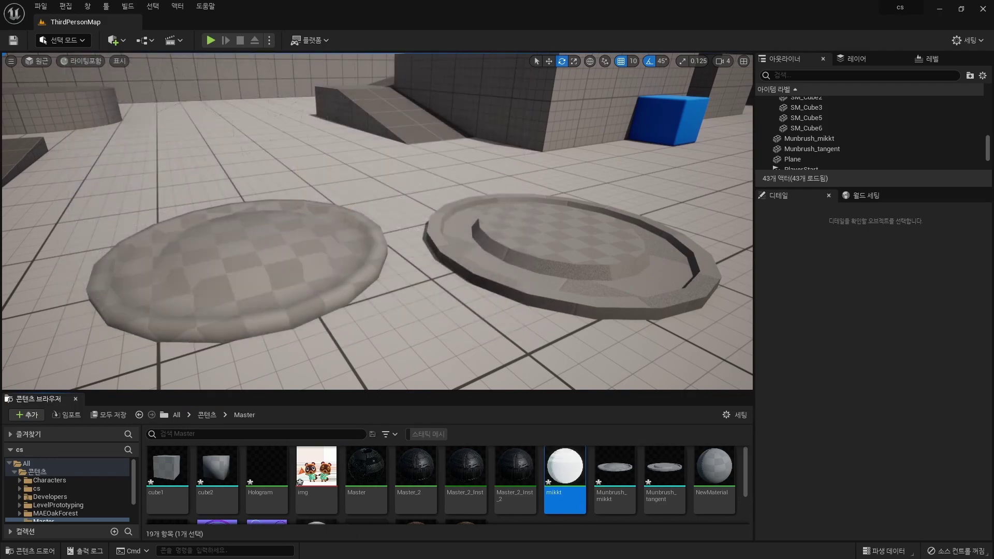
Step: Fly toward the plates and apply the mikkt material to the left disc
scroll(445, 484, down, 2)
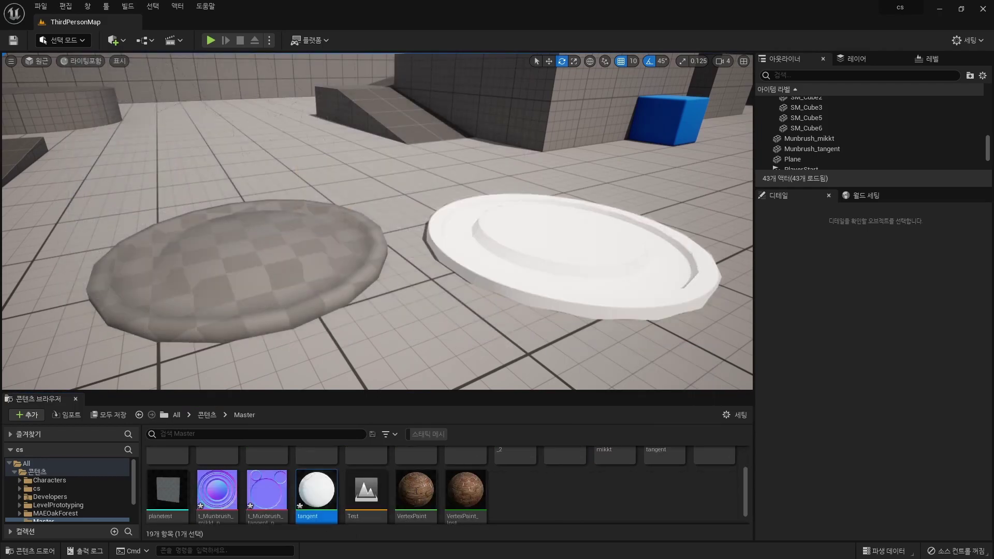
key(w)
key(s)
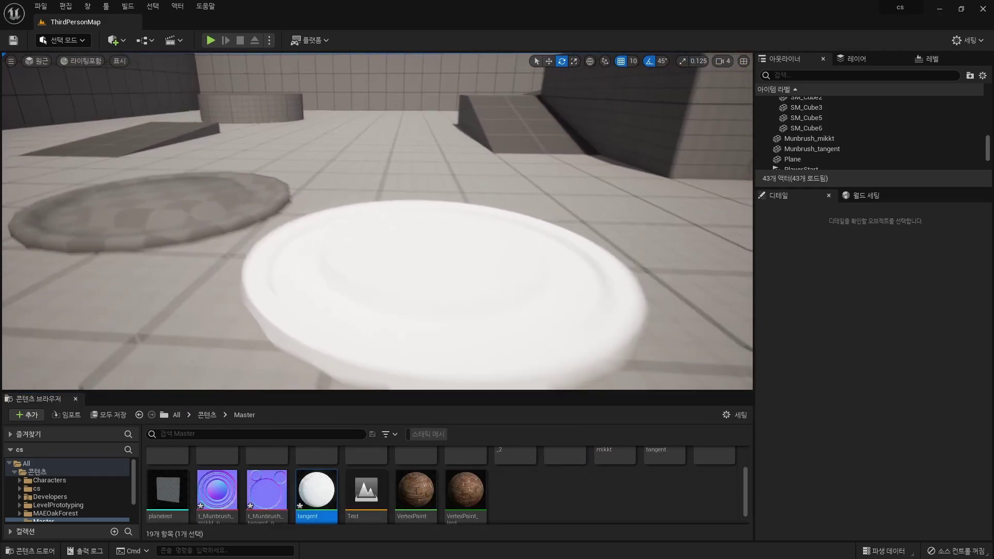
key(w)
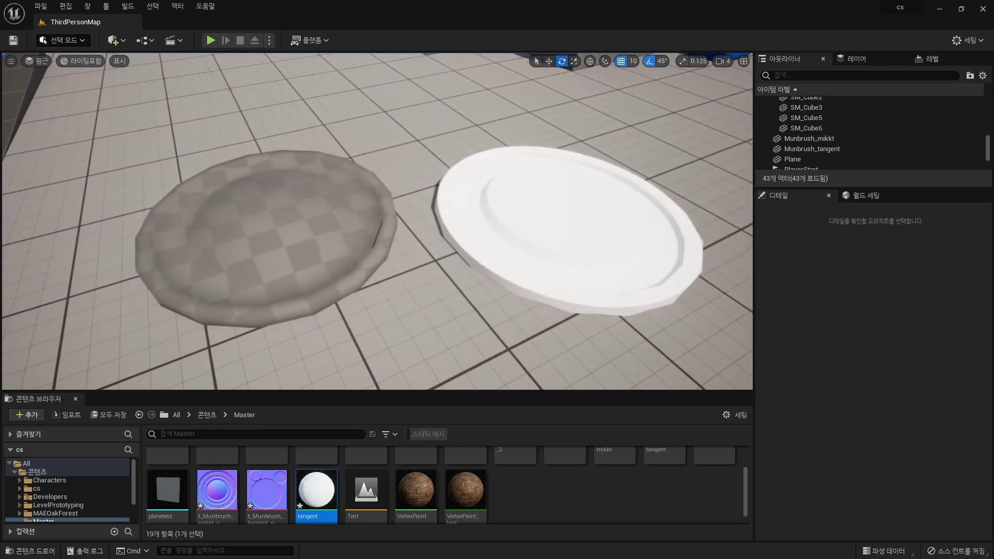
scroll(419, 487, up, 2)
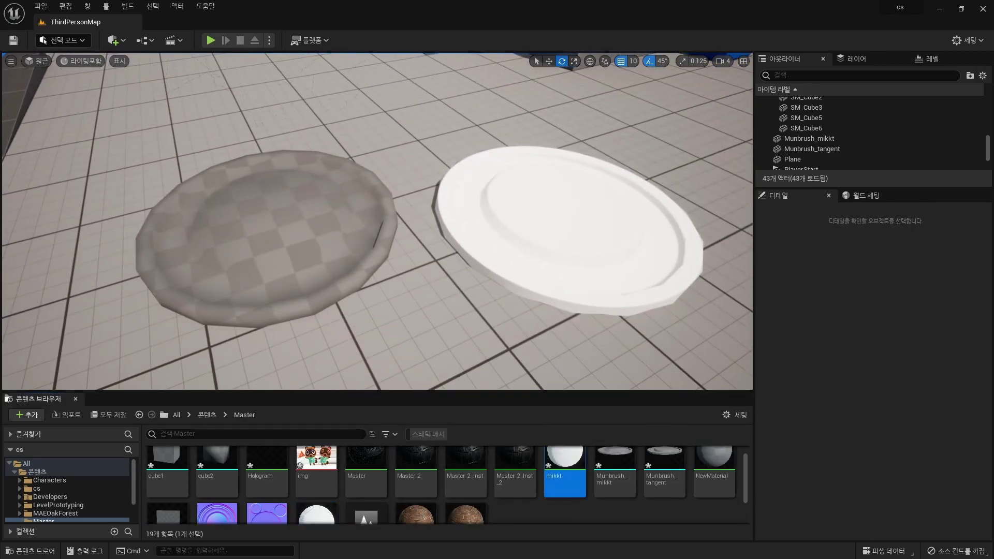
drag(564, 466, 259, 233)
key(s)
Step: Compare both discs' baked normal detail in Detail Lighting, Lighting Only and Lit modes
key(alt+5)
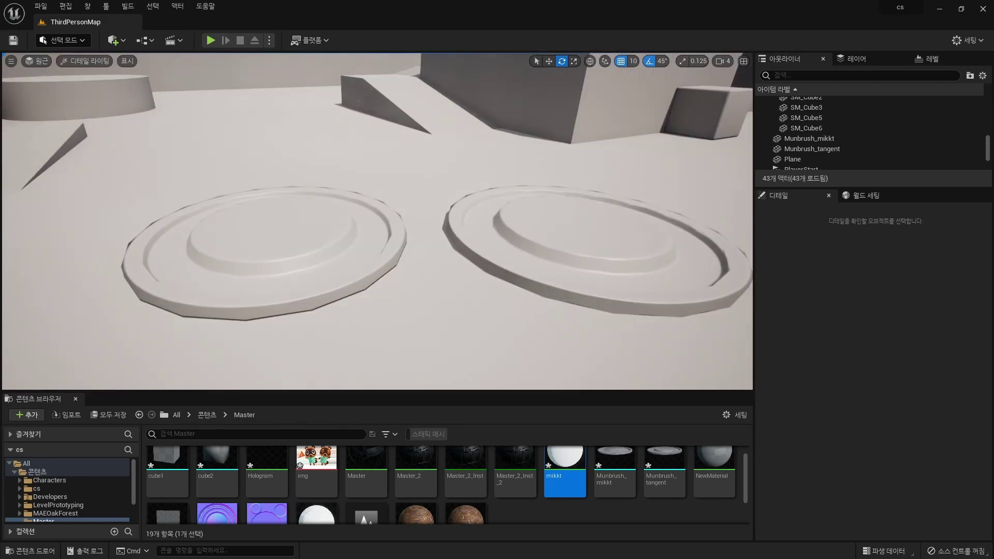
key(w)
key(a)
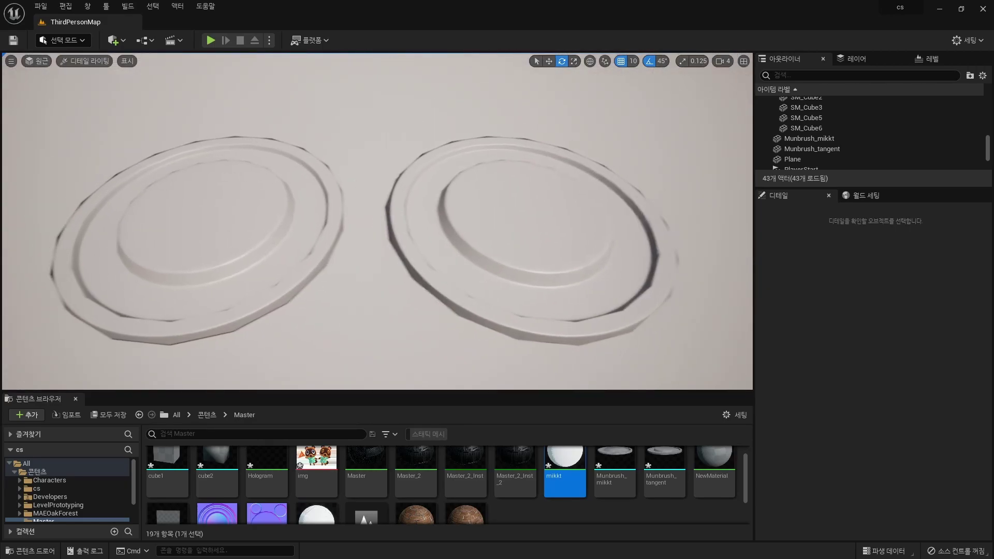
key(w)
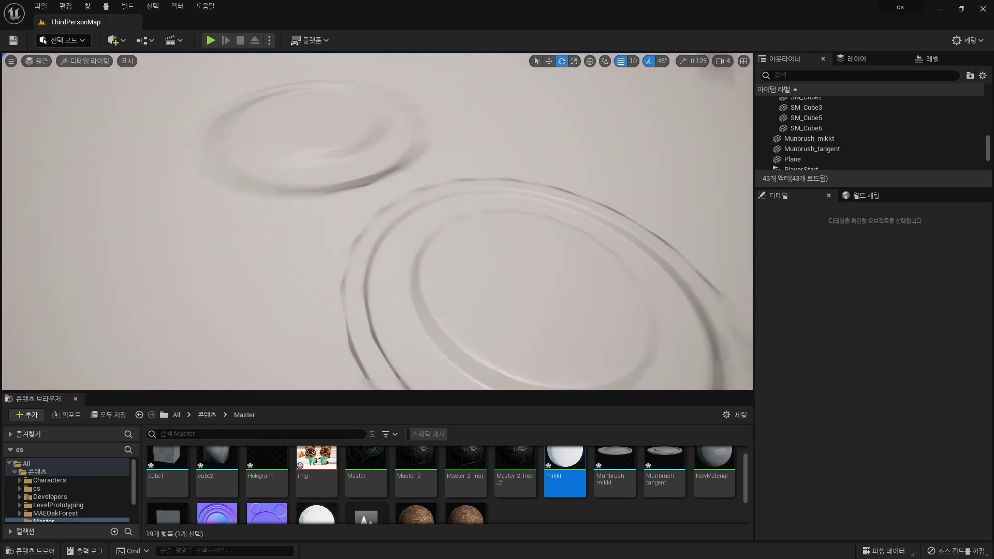
key(s)
key(w)
key(w)
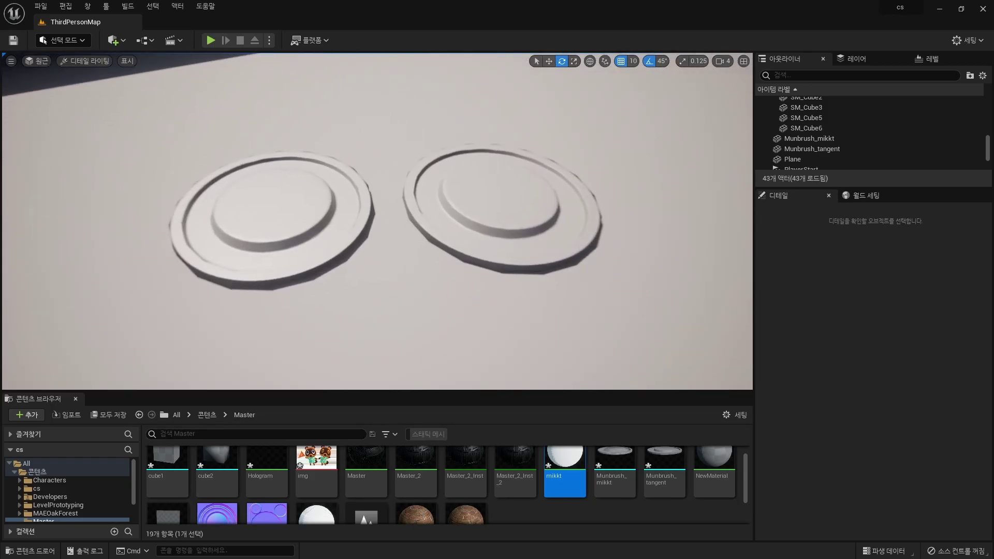
key(alt+6)
key(w)
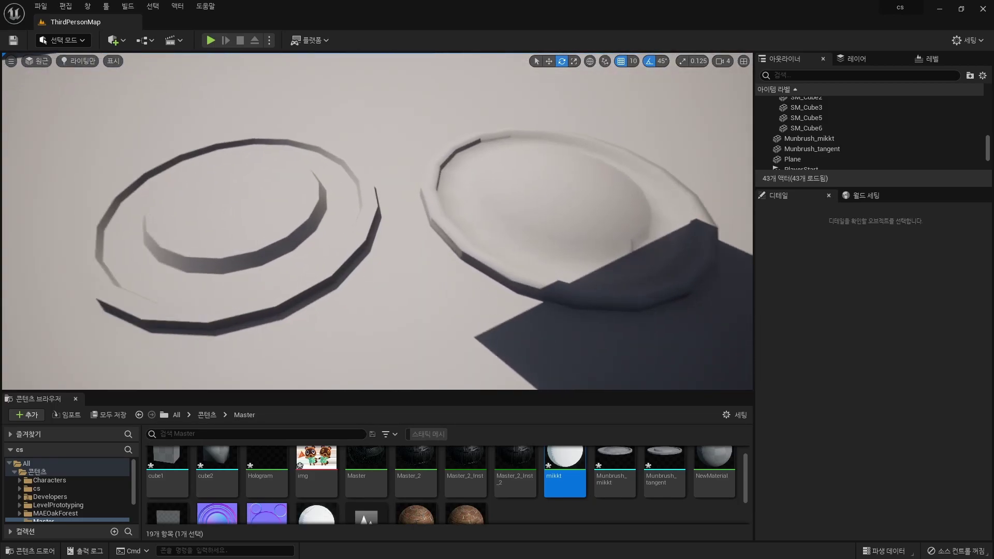
key(alt+5)
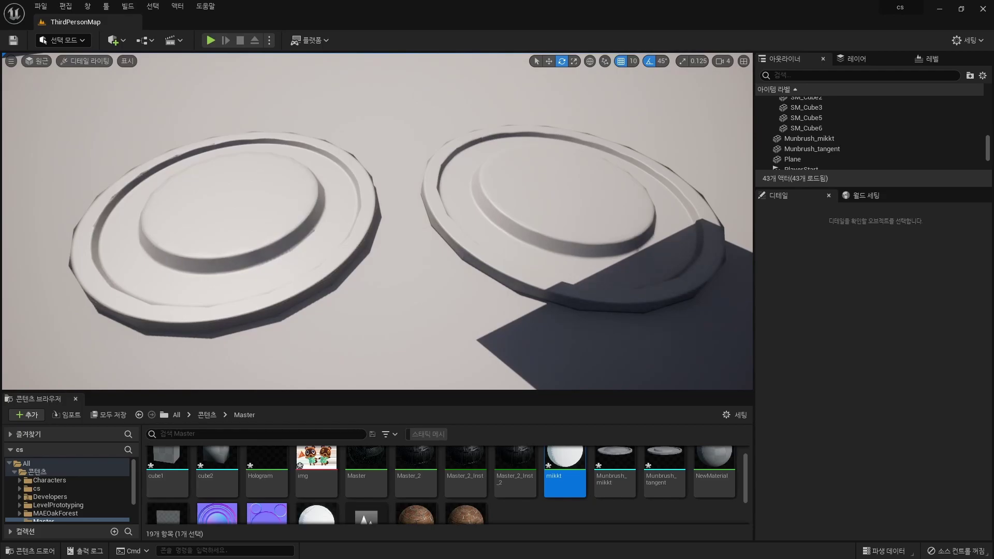
key(s)
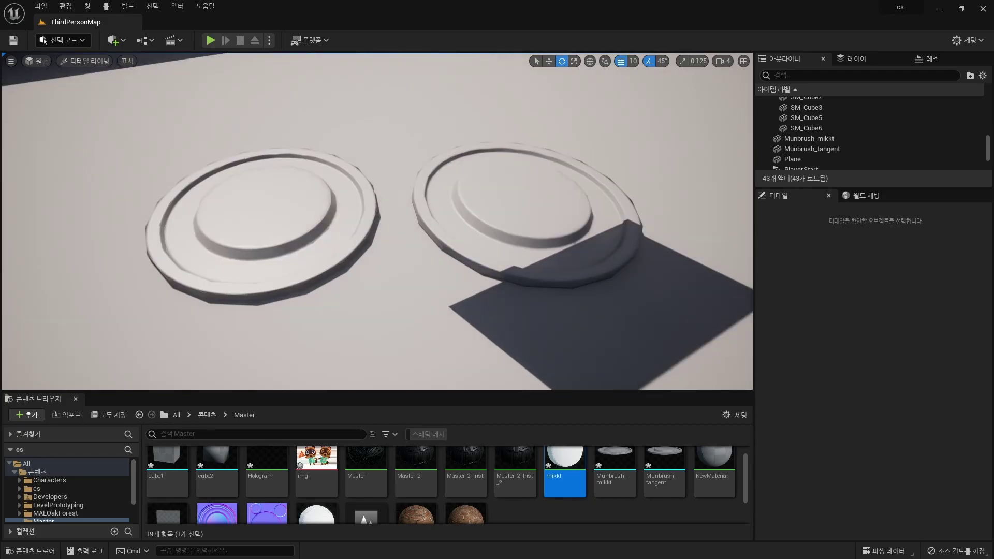
mouse_move(376, 221)
right_down()
mouse_move(393, 228)
mouse_move(383, 238)
mouse_move(383, 228)
right_up()
key(alt+4)
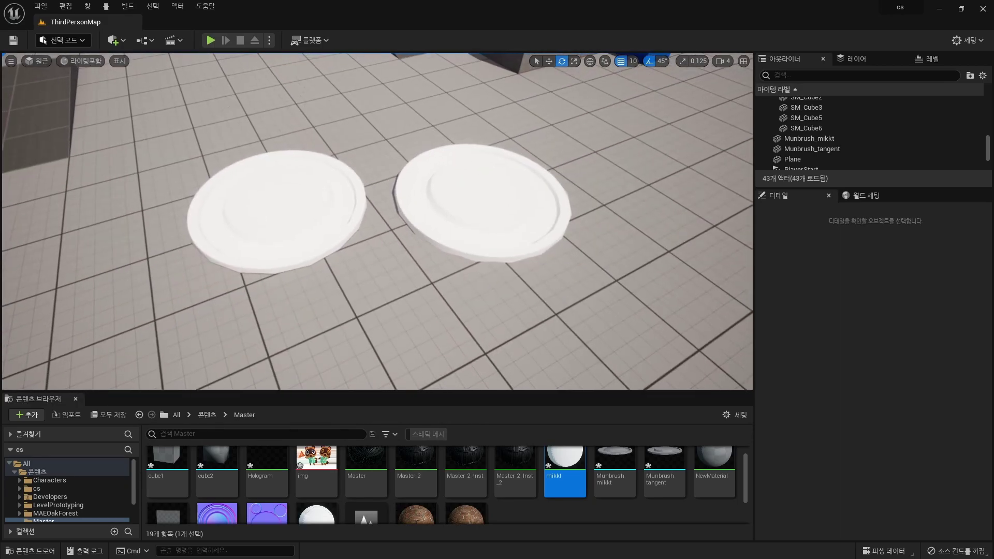
Step: Open the tangent disc's mesh with Ctrl+E from the level, then open Munbrush_mikkt alongside it
click(482, 207)
scroll(447, 481, up, 1)
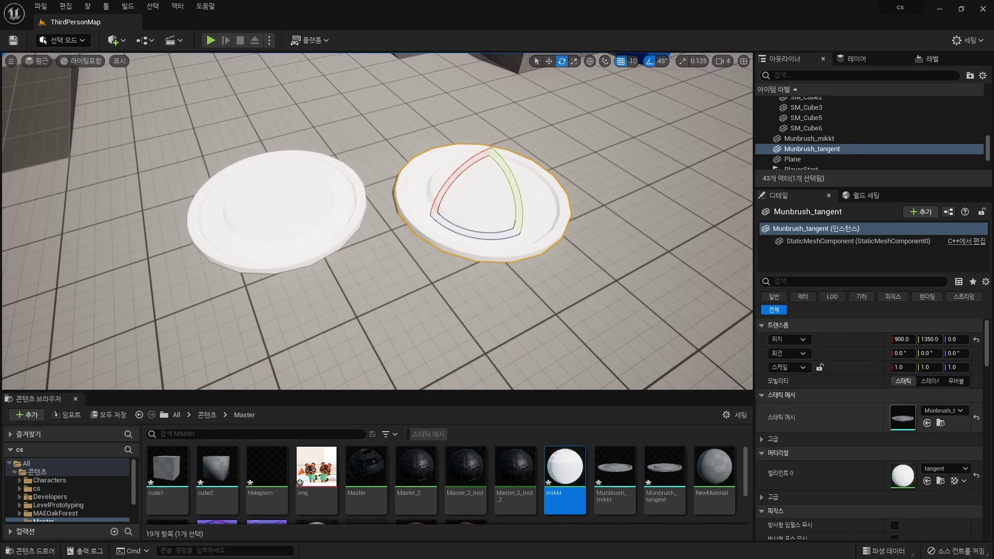
key(ctrl+e)
drag(233, 217, 233, 243)
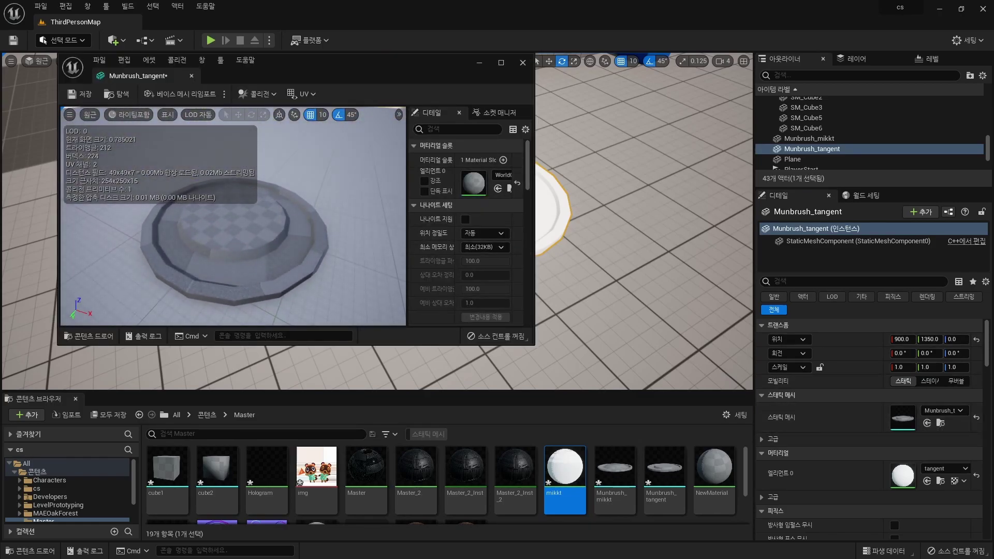
scroll(445, 481, down, 2)
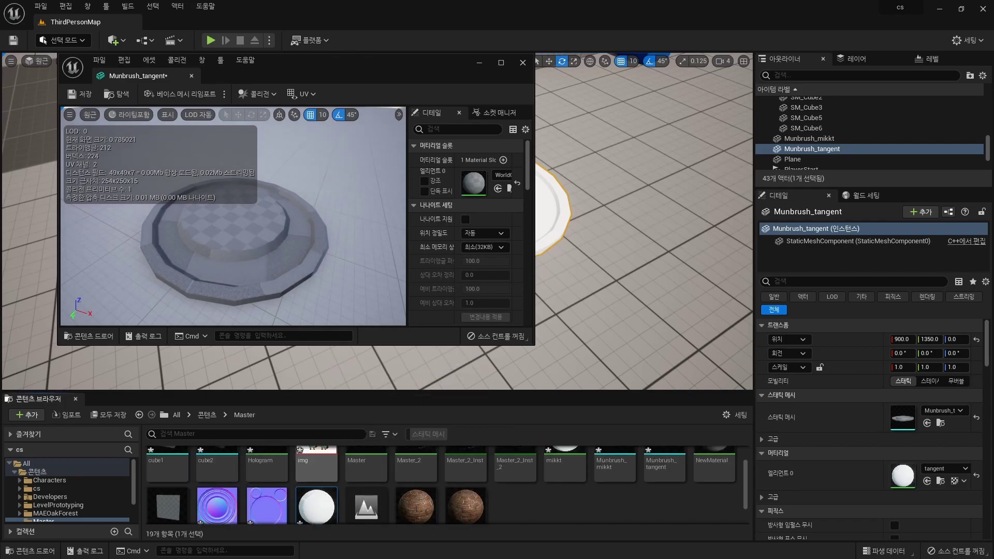
scroll(445, 481, up, 2)
click(615, 468)
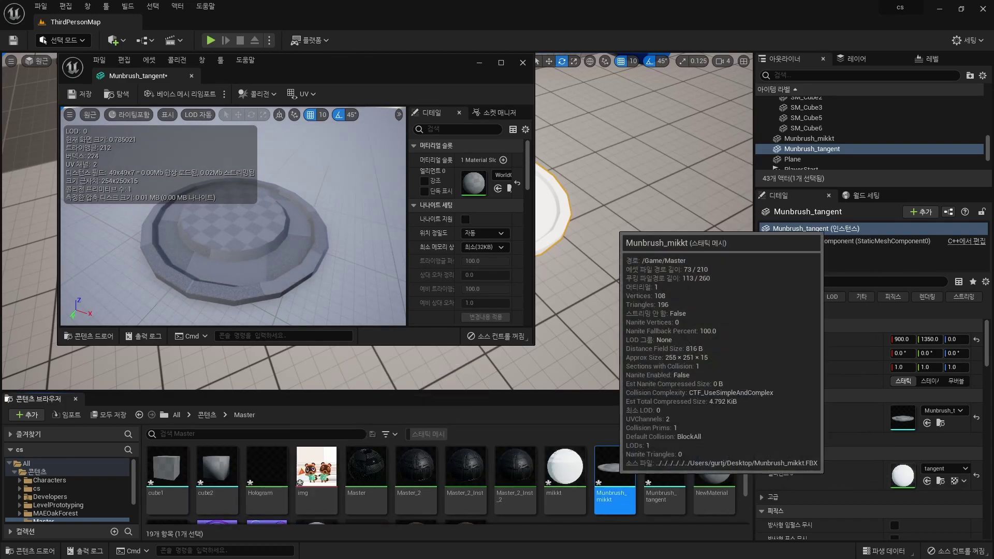
double_click(615, 469)
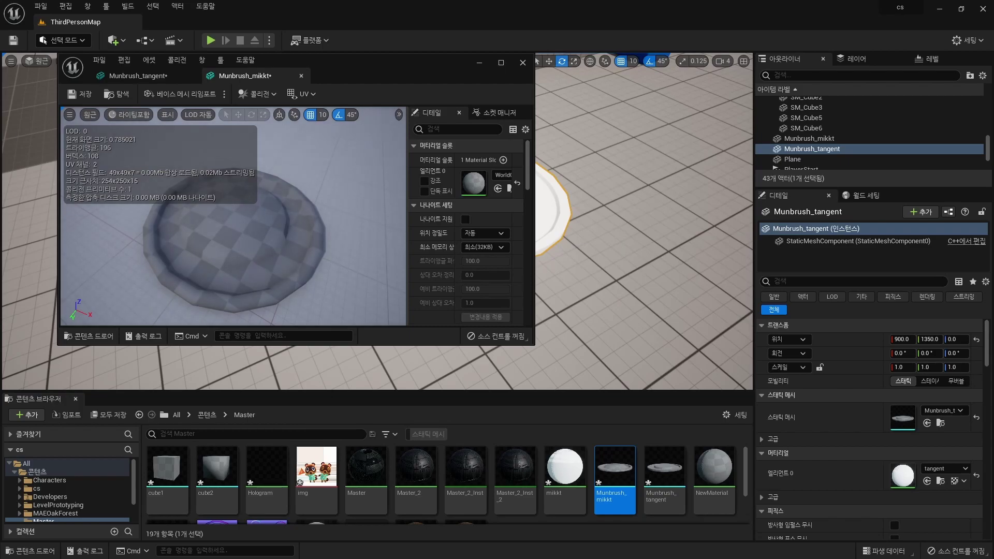